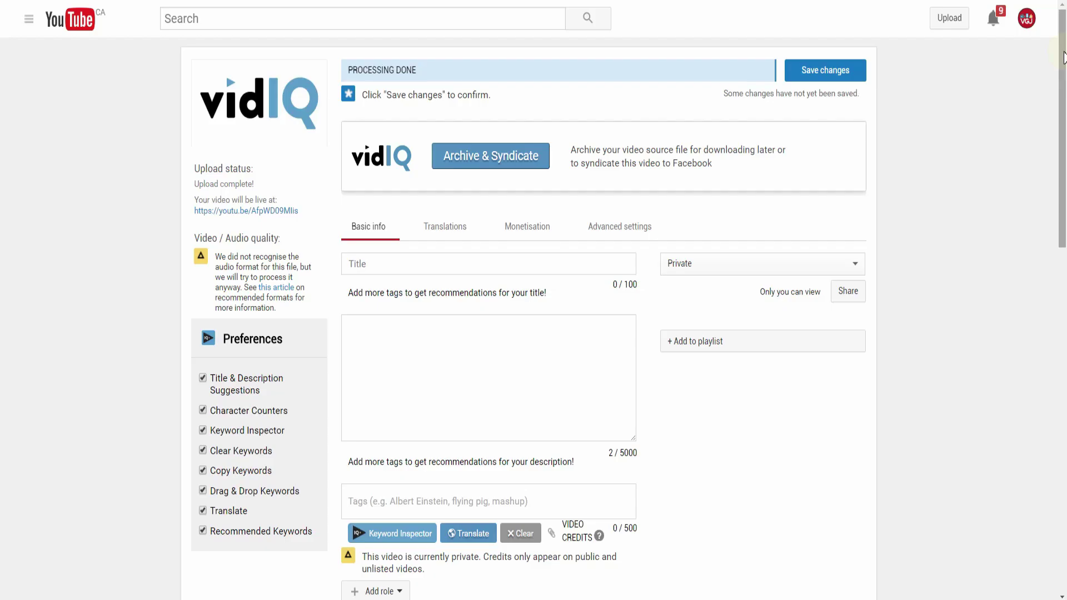
Step: Ask vidIQ's AI Coach for five video ideas about improving vision
scroll(1064, 71, down, 1)
drag(1063, 71, 1048, 228)
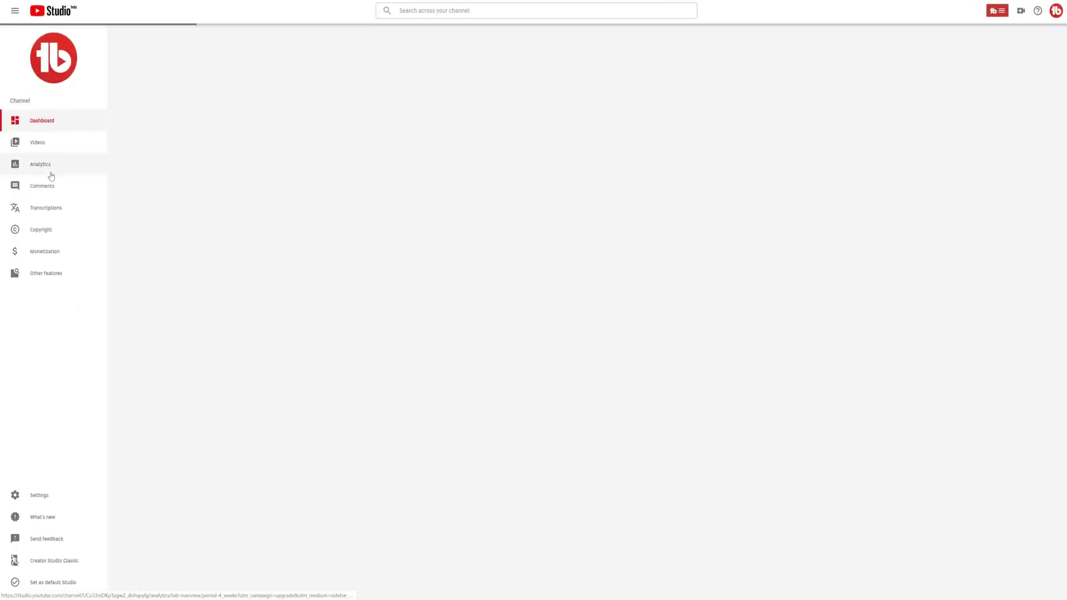
click(51, 173)
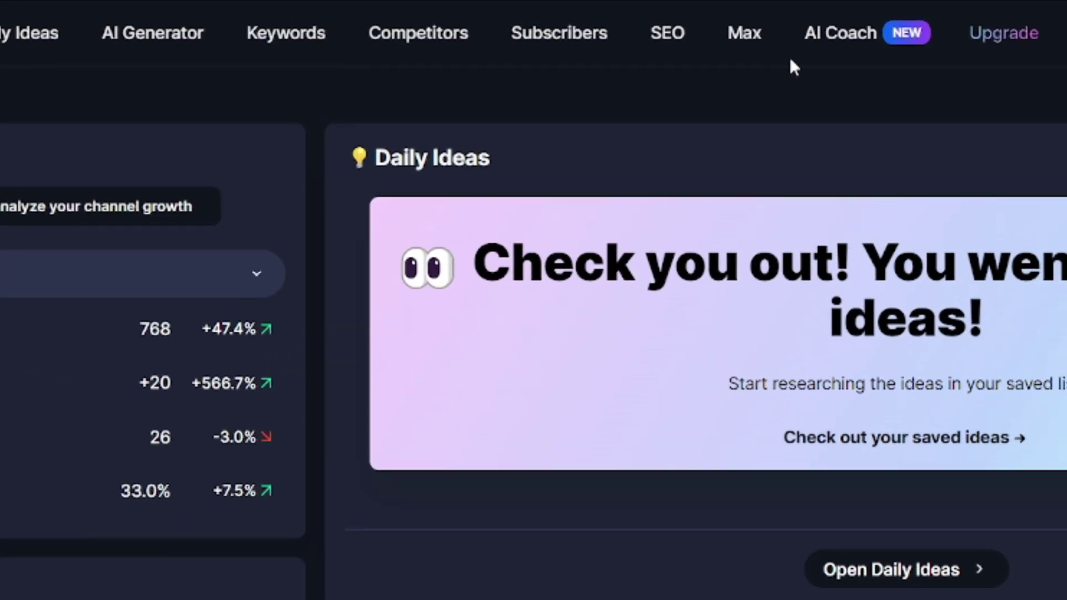
click(738, 56)
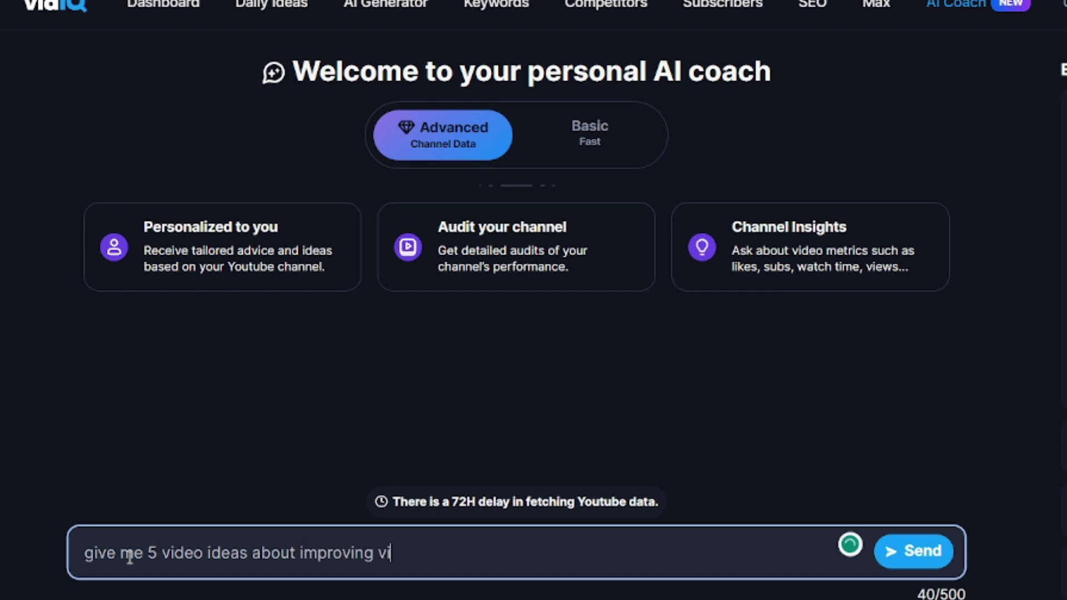
text(sion)
key(Return)
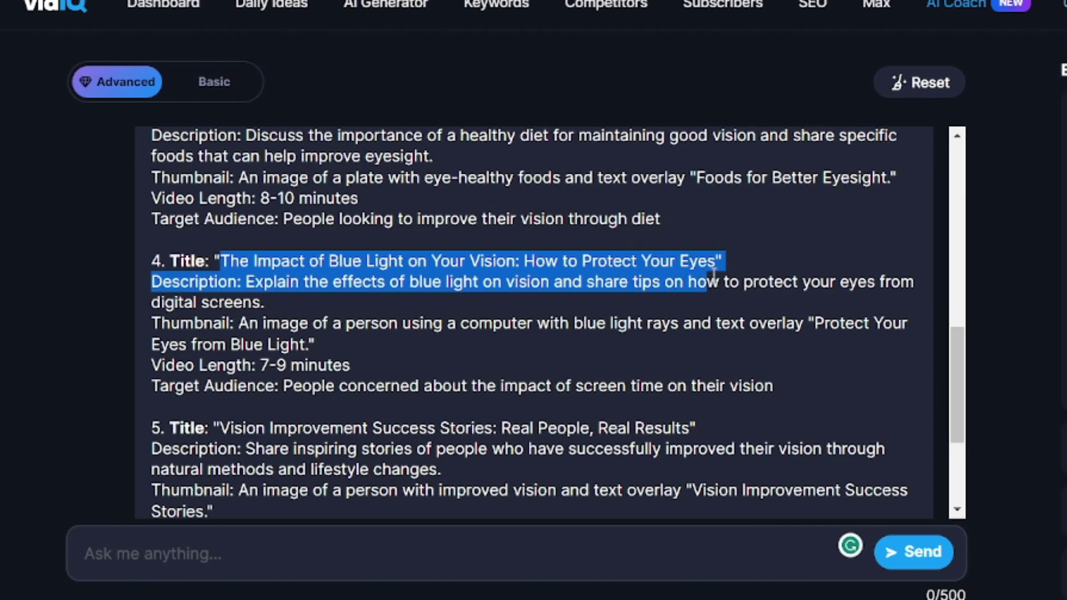
Step: Select idea 4's blue-light eye-protection title, then search the web for 'dalle'
drag(713, 275, 729, 268)
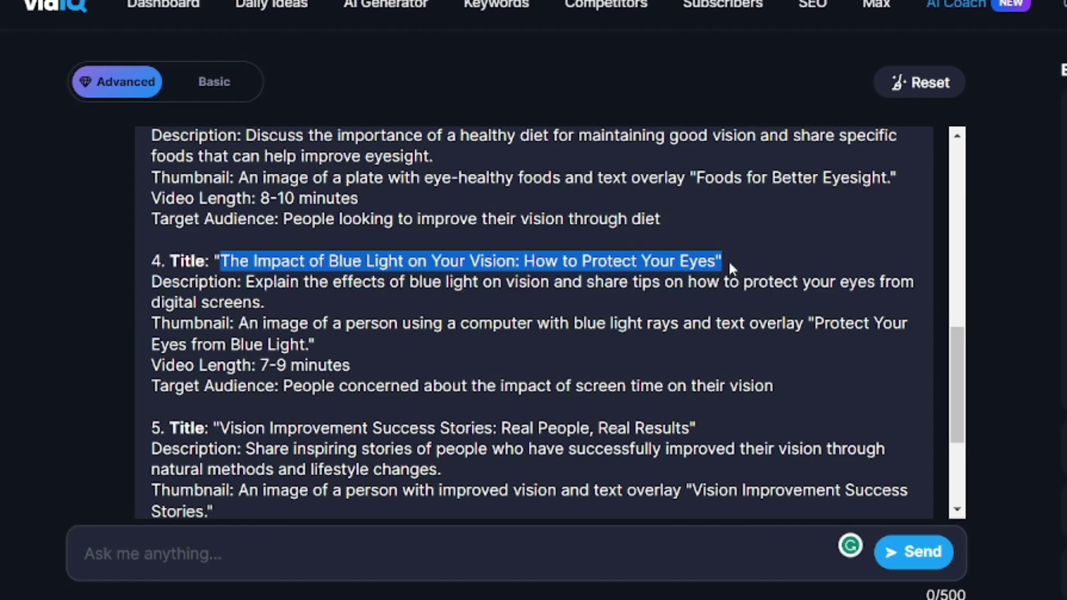
click(725, 260)
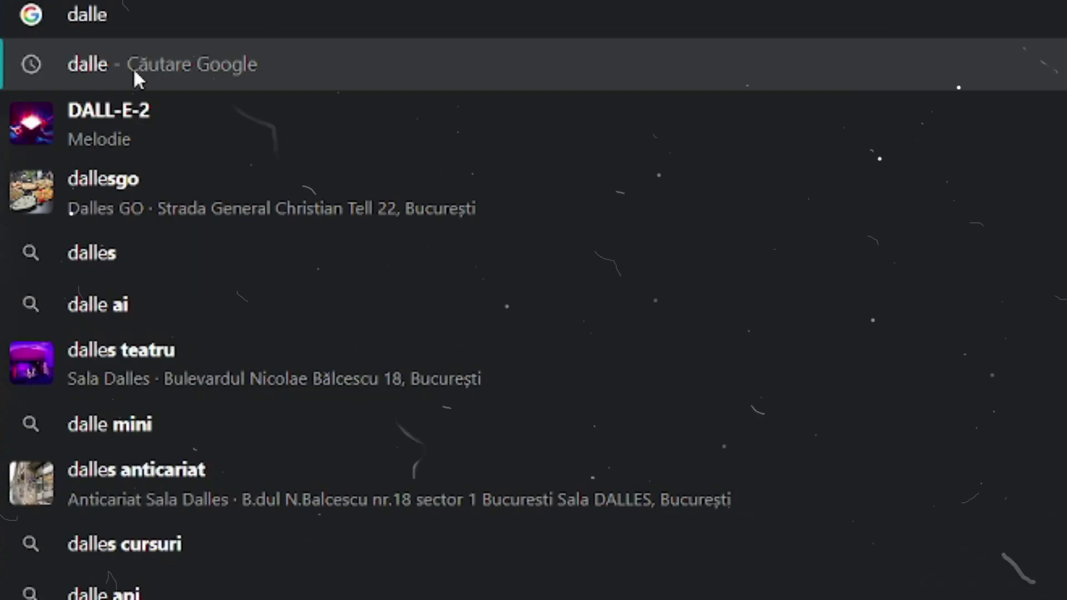
click(133, 76)
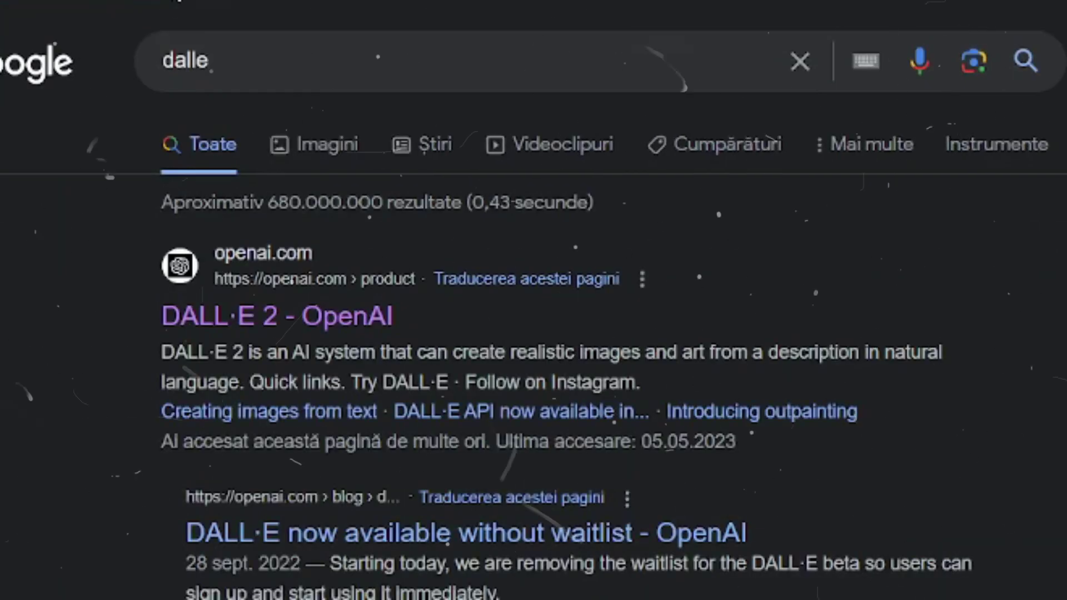
Step: Generate DALL·E images of a person at a computer with blue light rays and download the second
click(354, 335)
scroll(962, 111, down, 5)
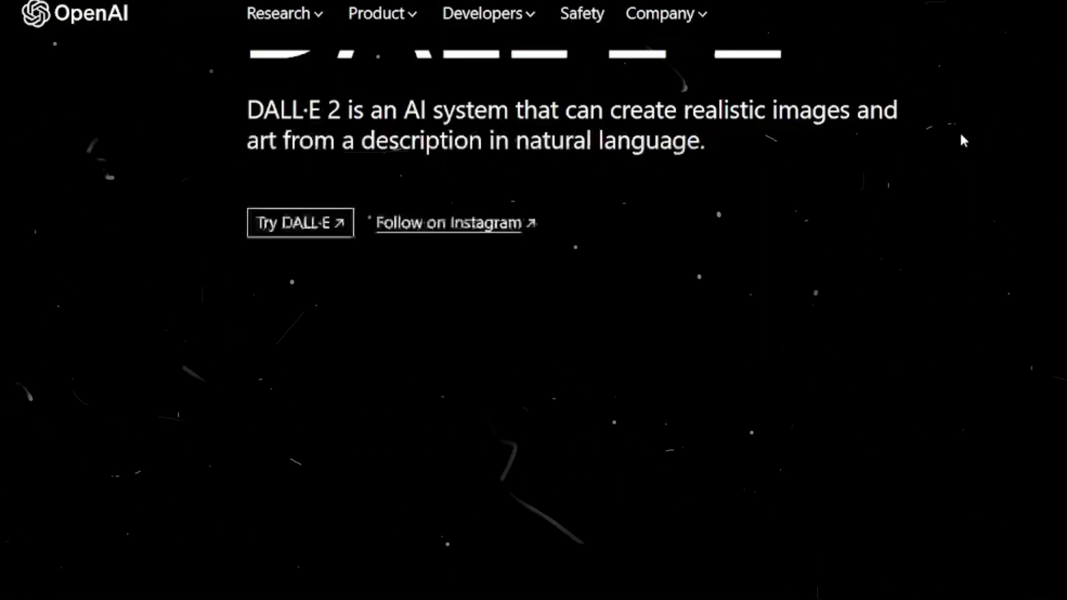
scroll(479, 202, up, 2)
click(323, 212)
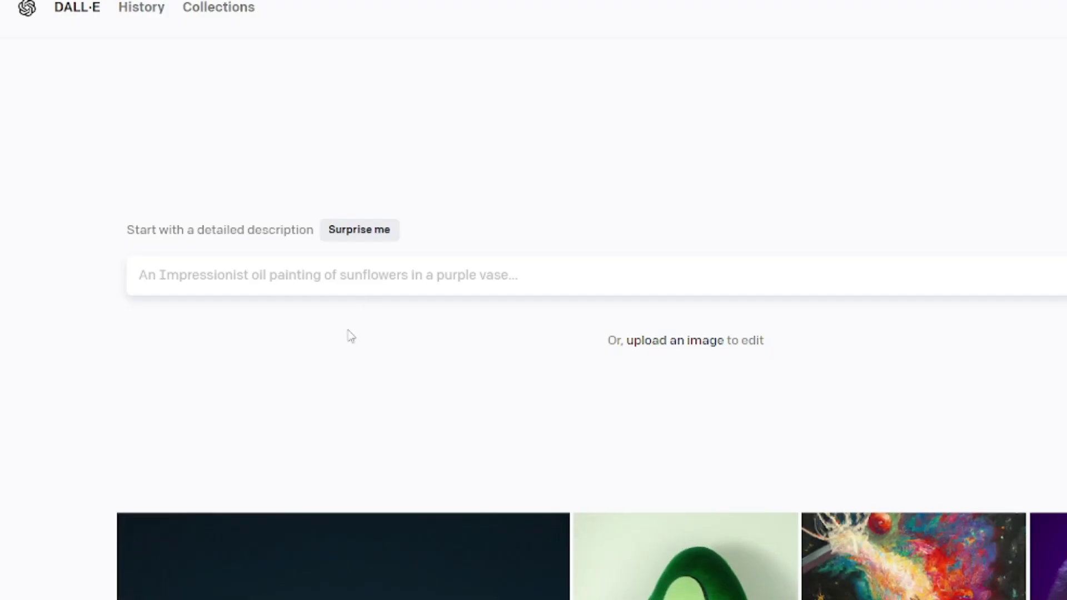
scroll(350, 336, down, 2)
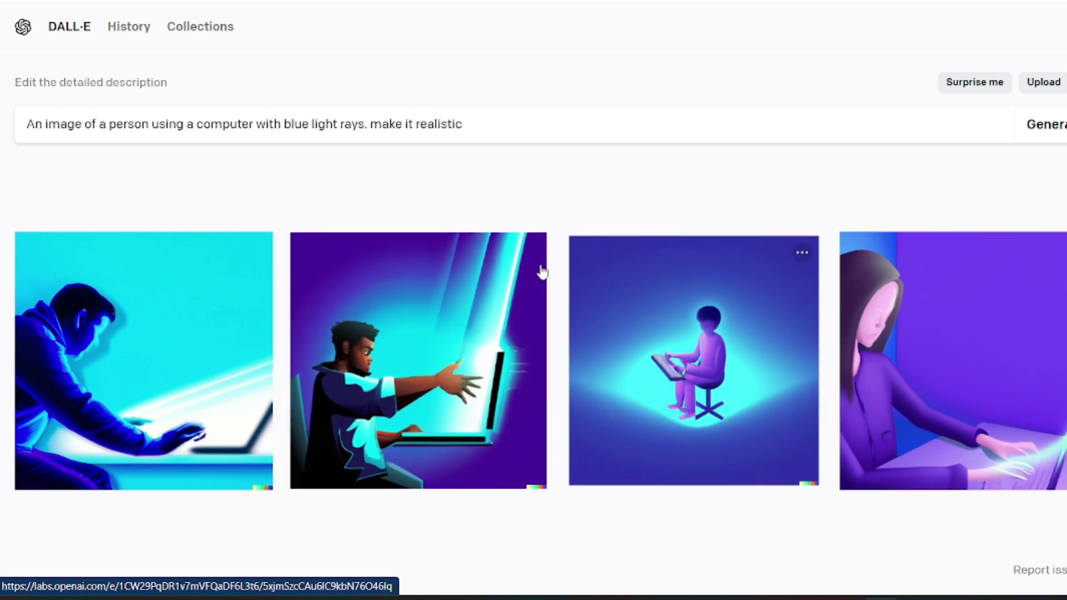
click(528, 252)
click(555, 371)
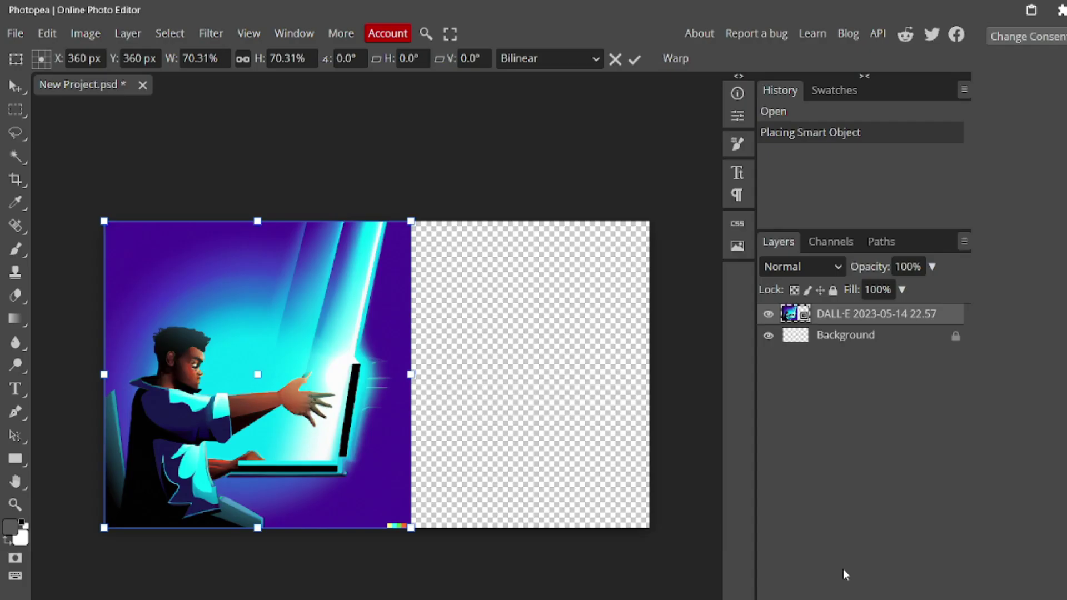
Step: Commit the placed image and fill the Background layer with purple sampled from the image
click(635, 58)
click(425, 34)
text(paint)
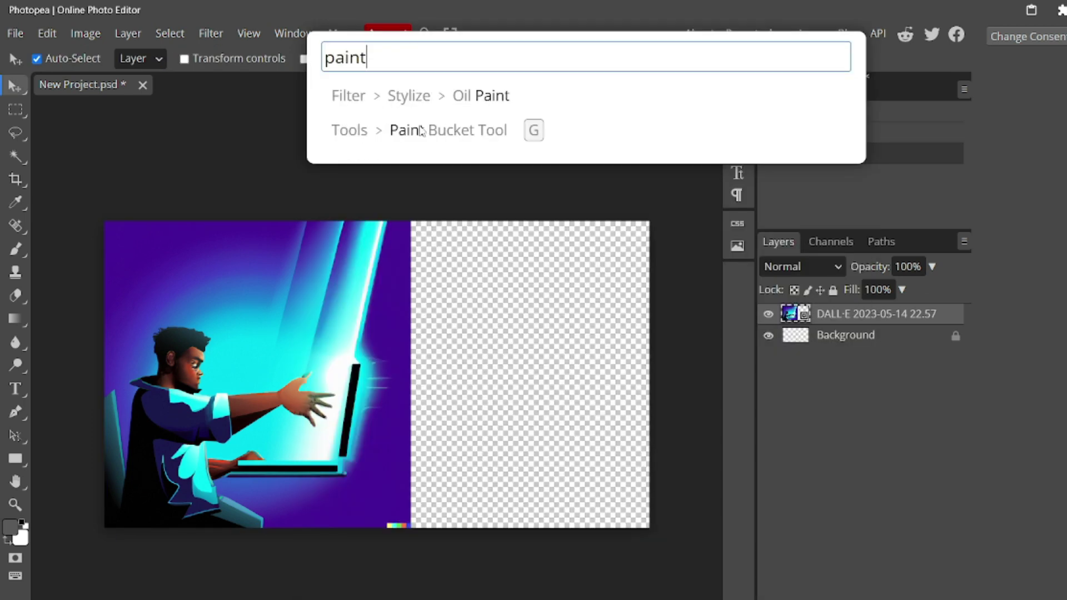
click(389, 128)
click(10, 527)
click(365, 486)
click(463, 188)
click(845, 335)
click(493, 374)
Step: Rasterize the DALL·E image layer and brush over its watermark
click(15, 249)
click(51, 60)
click(399, 527)
click(876, 314)
click(399, 525)
click(486, 135)
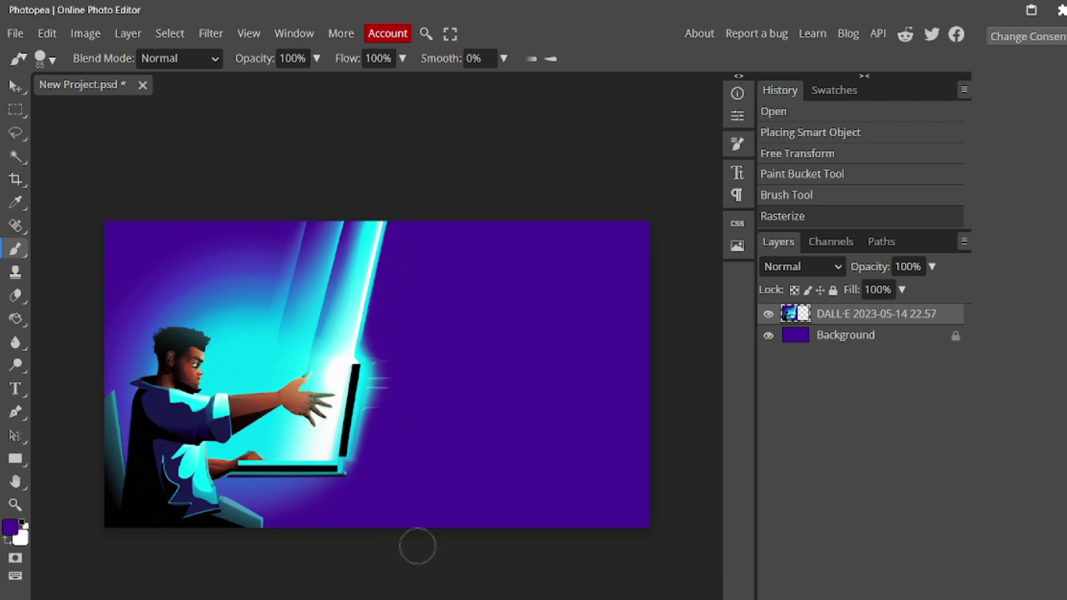
click(398, 525)
click(14, 87)
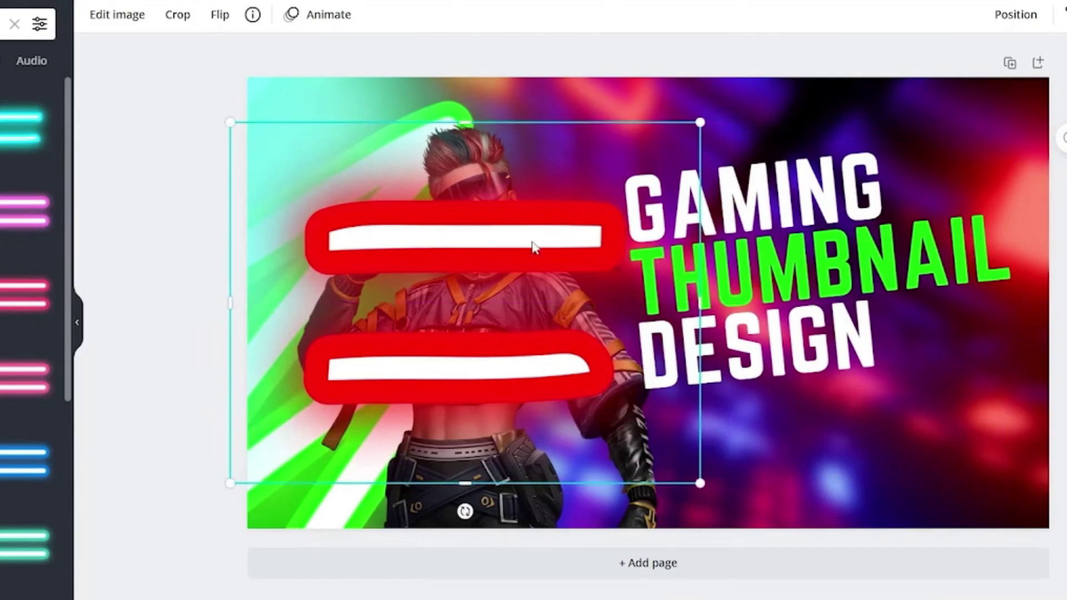
Step: Blur the red bars to 94, enlarge YOUR and EYES, and make EYES yellow
click(121, 17)
click(35, 315)
drag(6, 258, 48, 258)
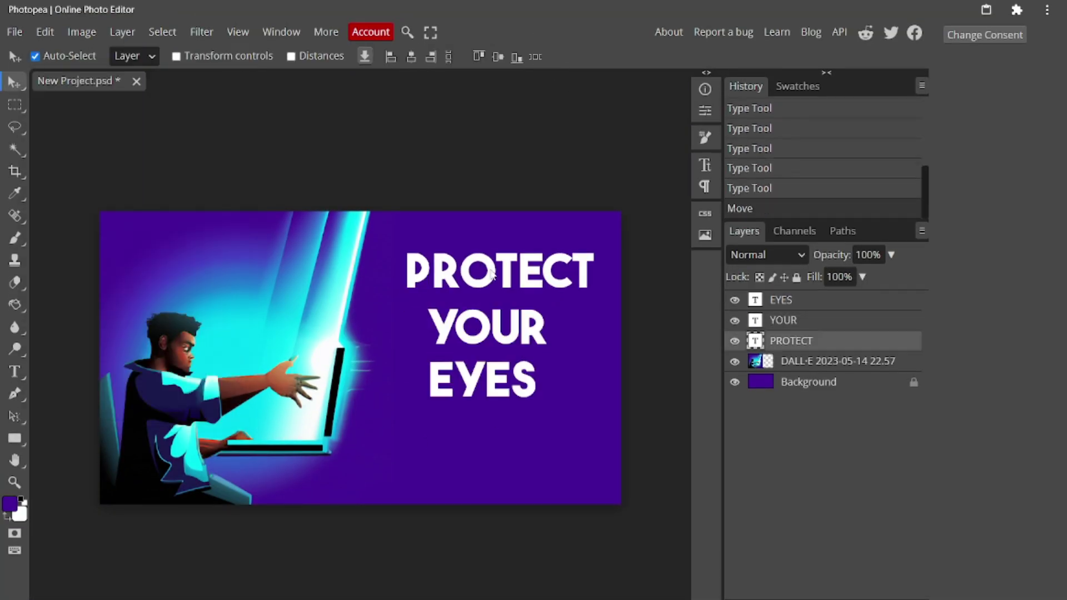
drag(485, 370, 513, 425)
click(94, 153)
click(893, 351)
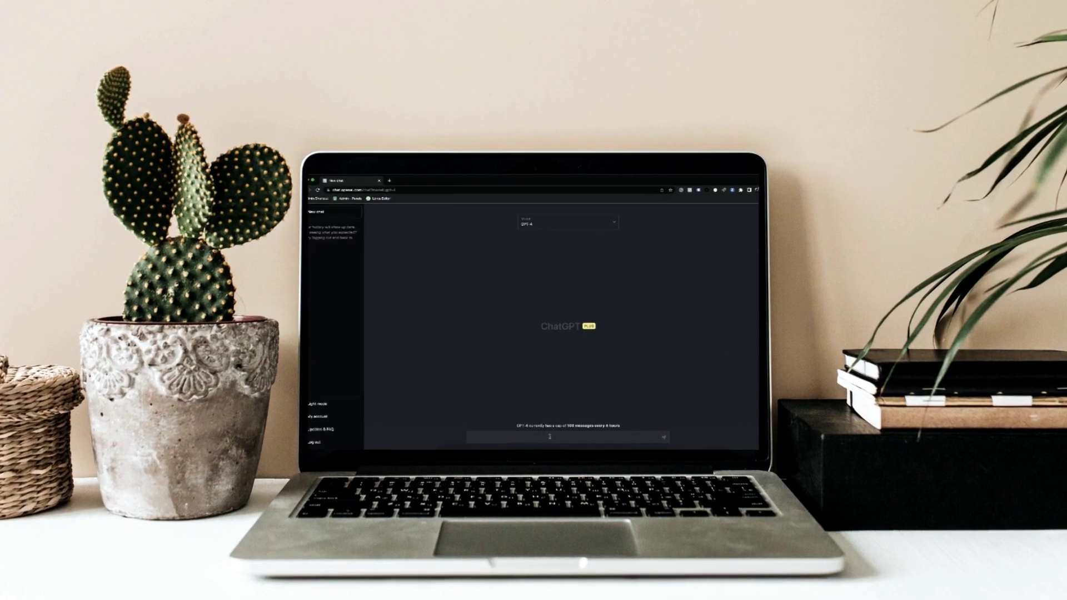
Step: Ask ChatGPT for an article on blue light and easy eye-protection tips, then read the answer
text(What is the difference between ChatGPT-3 and ChatGPT-4?)
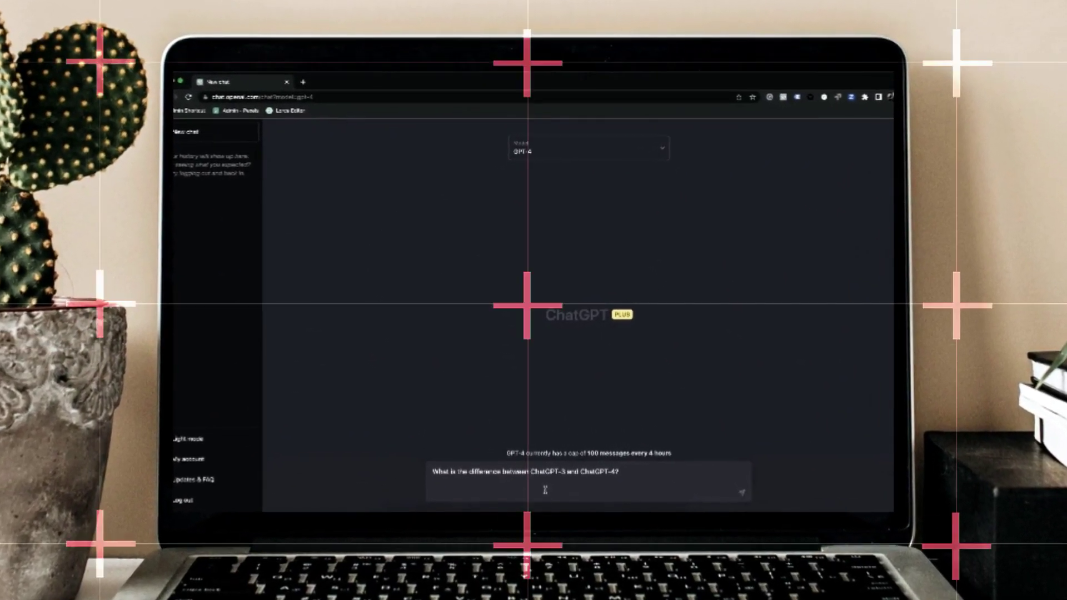
key(Return)
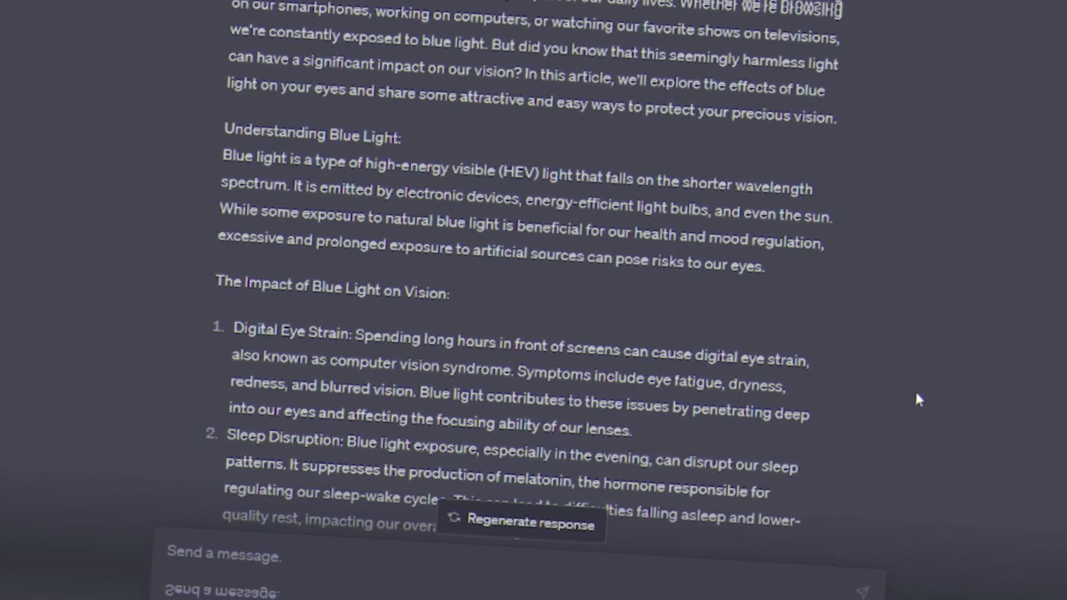
scroll(925, 393, down, 4)
scroll(935, 389, down, 5)
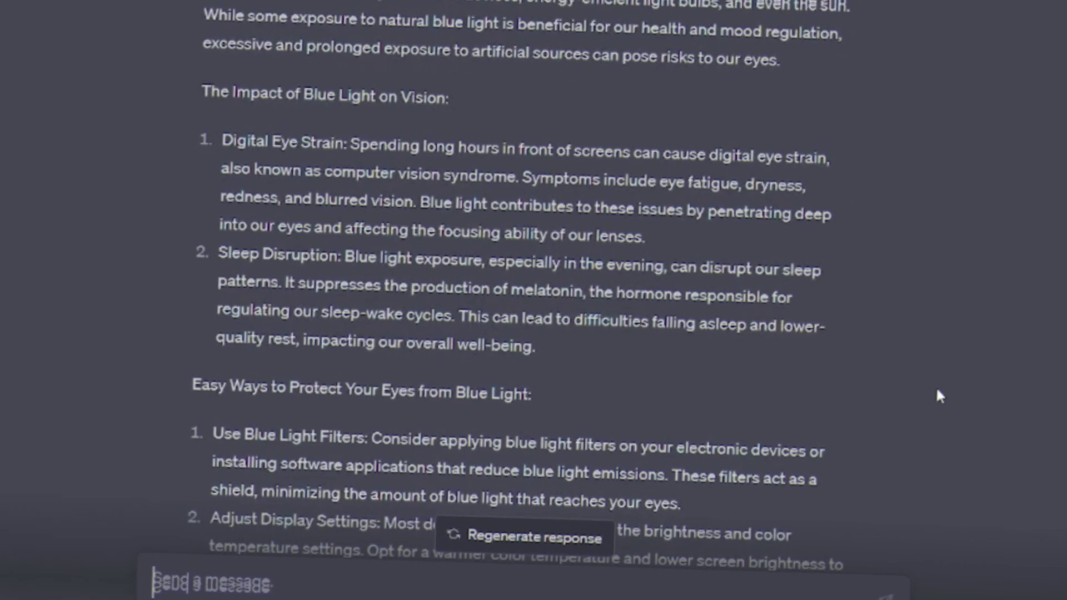
scroll(933, 384, down, 6)
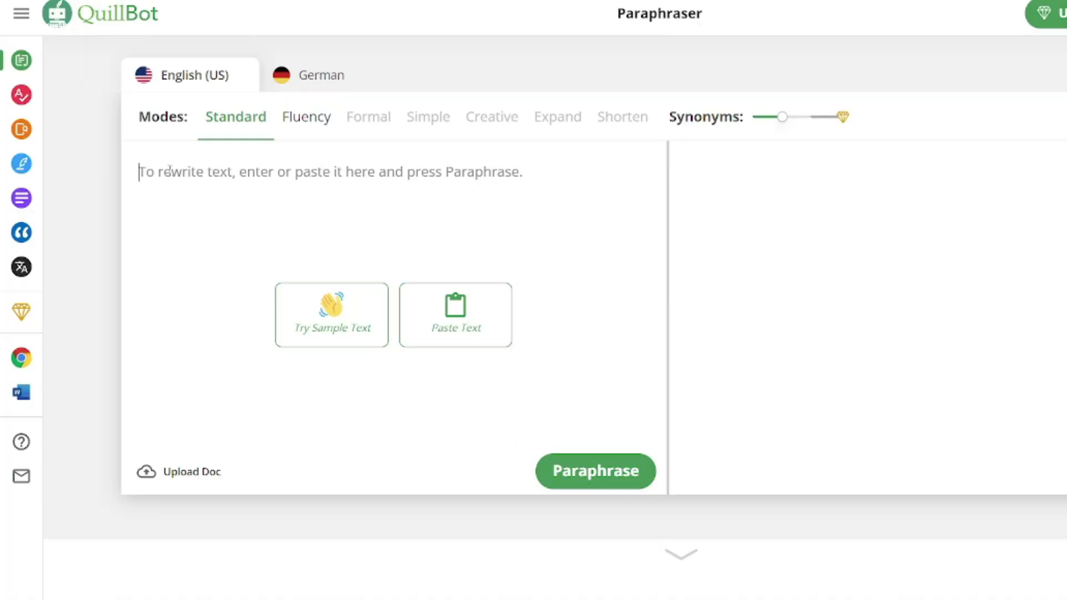
Step: Paste the 77-word article paragraph into QuillBot's Paraphraser
text(In our modern world, screens are an integral part of our daily lives. Whether we're browsing on our smartphones, working on computers, or watching our favorite shows on televisions, we're constantly exposed to blue light. But did you know that this seemingly harmless light can have a significant impact on our vision? In this article, we'll explore the effects of blue light on your eyes and share some attractive and easy ways to protect your precious vision.)
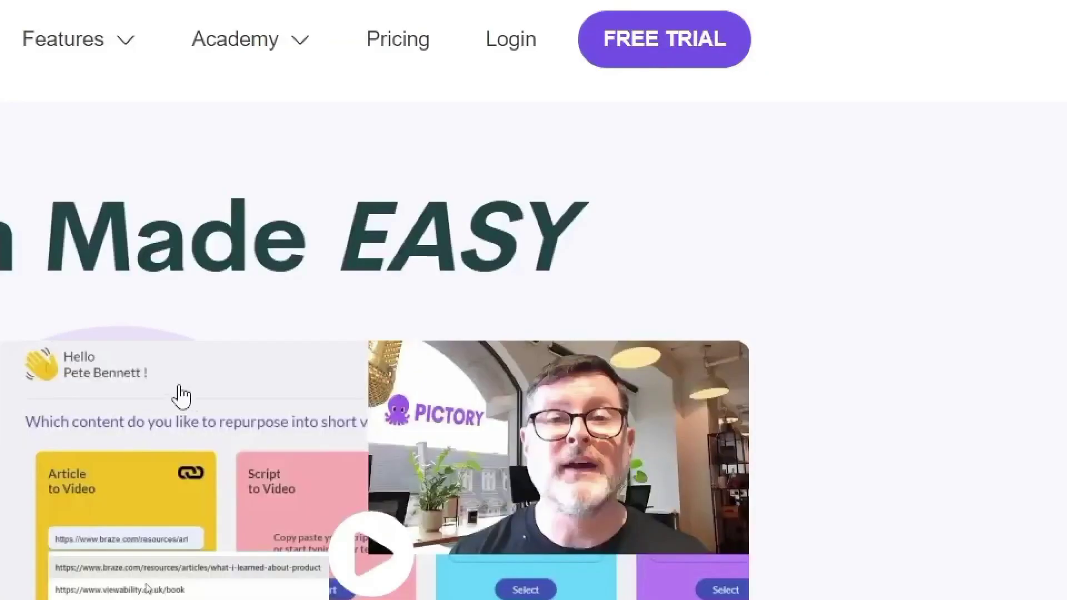
Step: Start a Pictory free trial and open an empty Script to Video editor
click(679, 39)
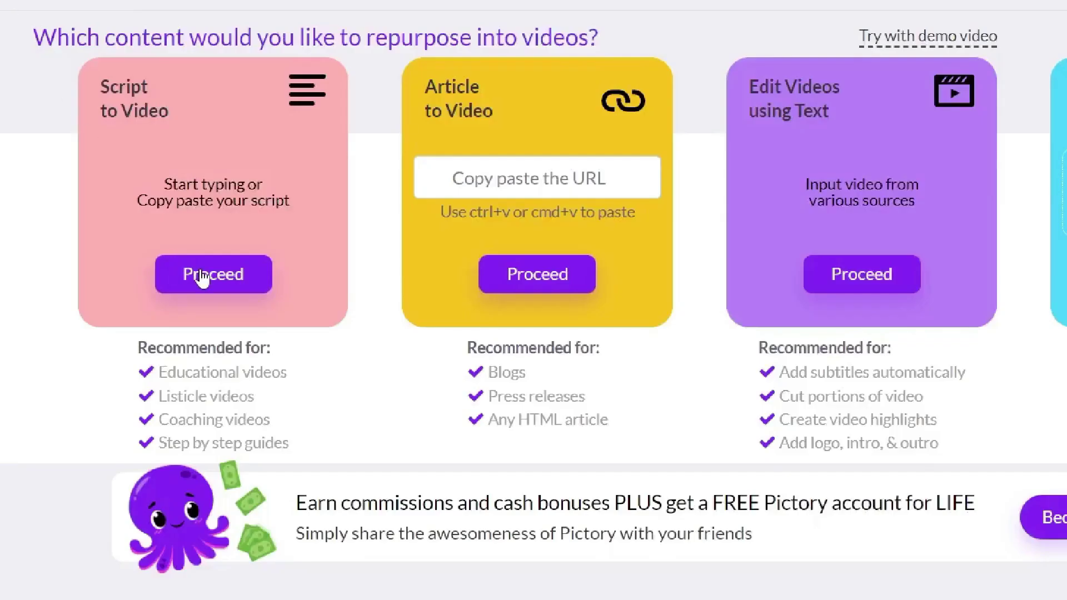
click(121, 347)
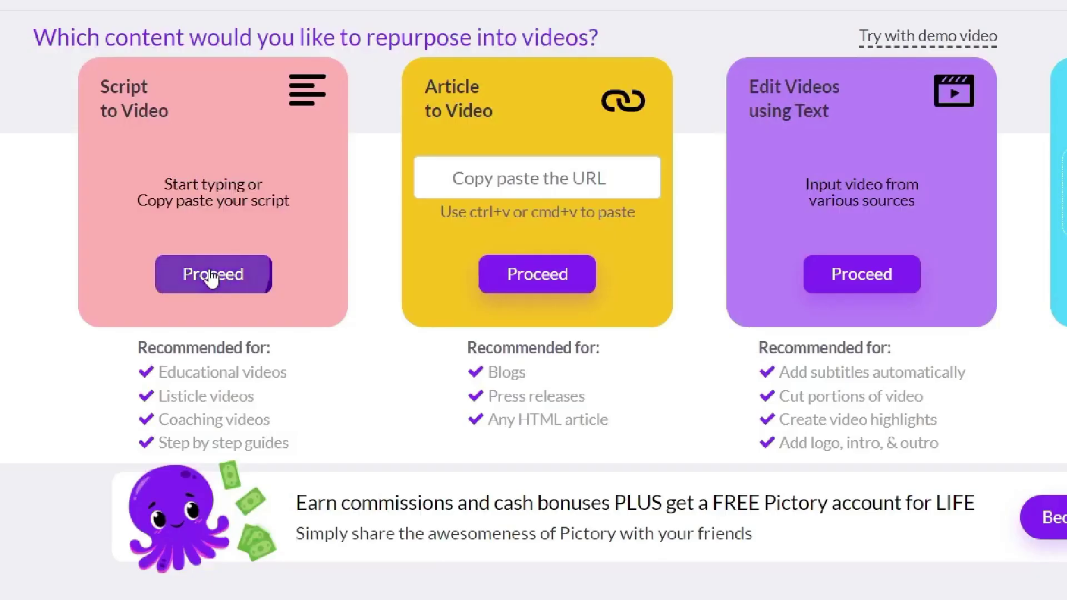
click(211, 275)
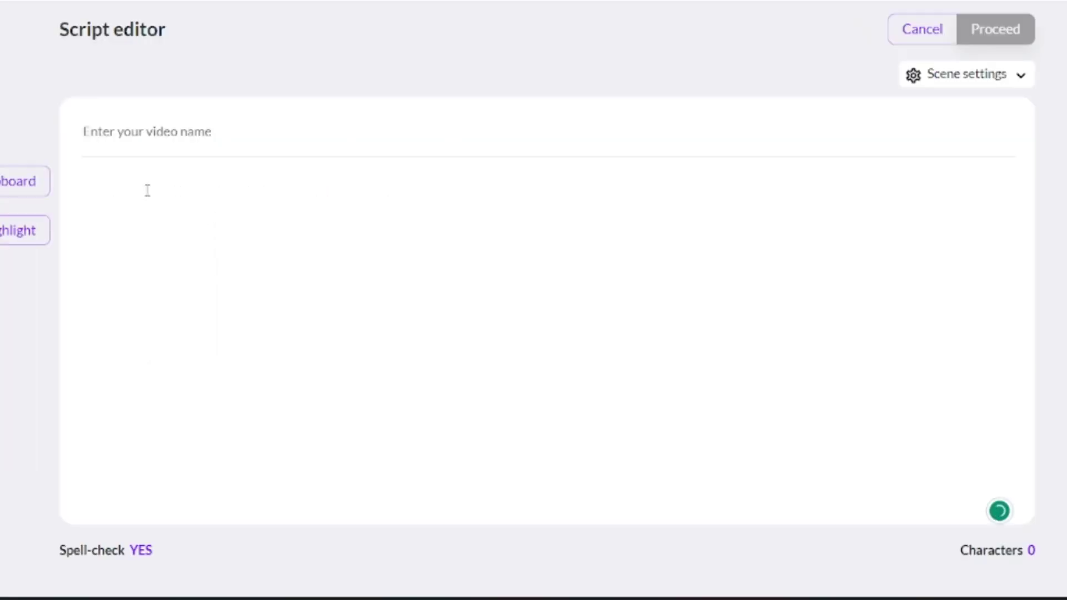
Step: Paste the blue-light script and split it into six paragraphs at each sentence break
click(147, 191)
text(In today's digital era, screens have become an integral part of our daily lives. Whether it's using computers for work, scrolling through social media on smartphones, or relaxing in front of the television, we are constantly exposed to blue light. However, what many people don't realize is that this seemingly harmless light can have a profound impact on our vision. In this essay, we will delve into the effects of blue light on our eyes and present attractive solutions for protecting our precious eyesight.)
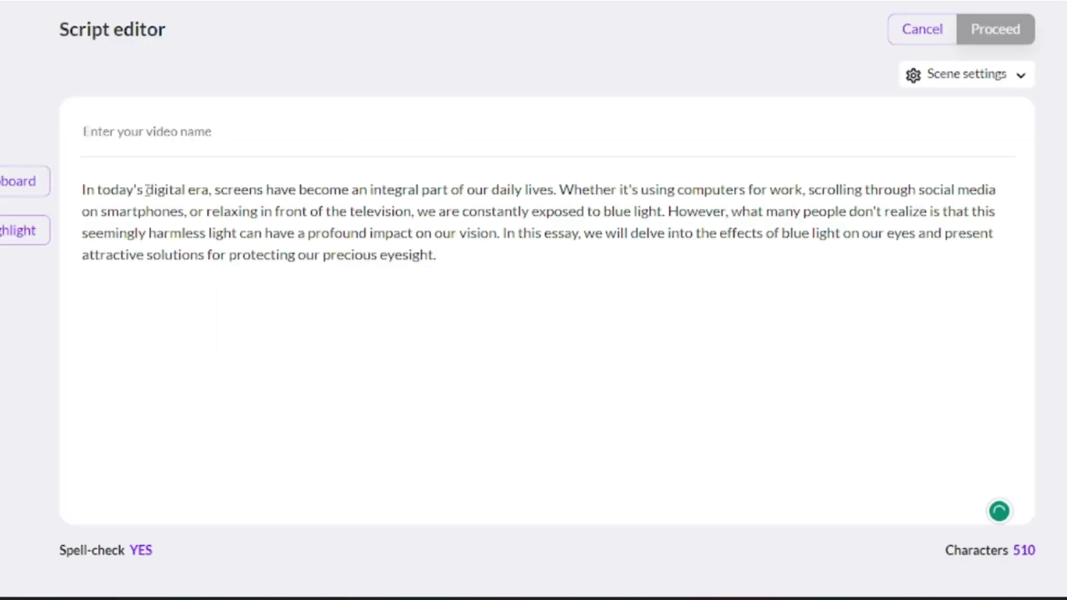
click(559, 190)
key(Return)
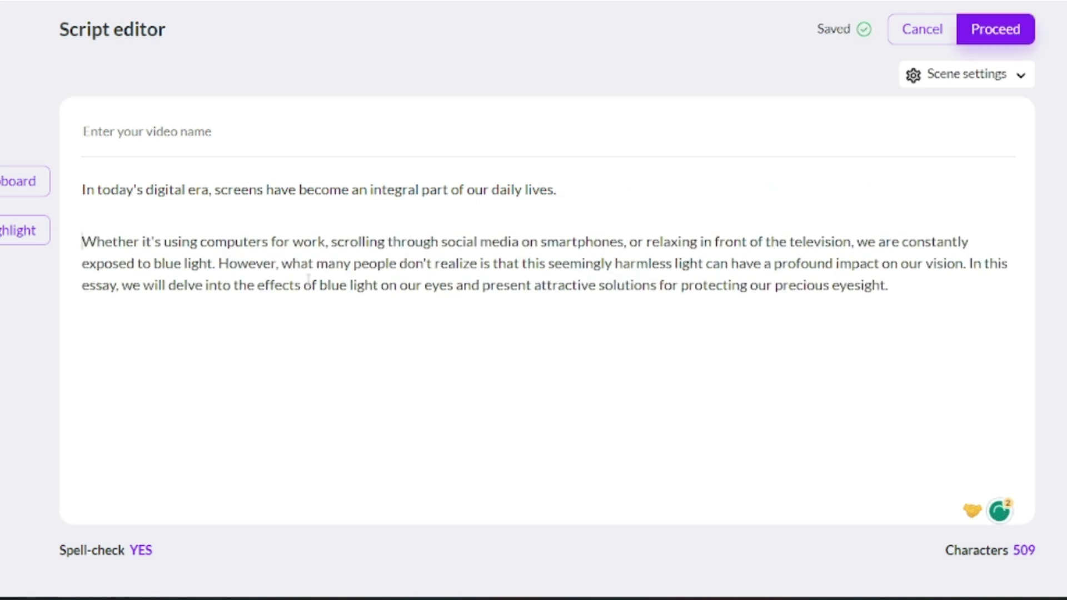
click(218, 264)
key(Return)
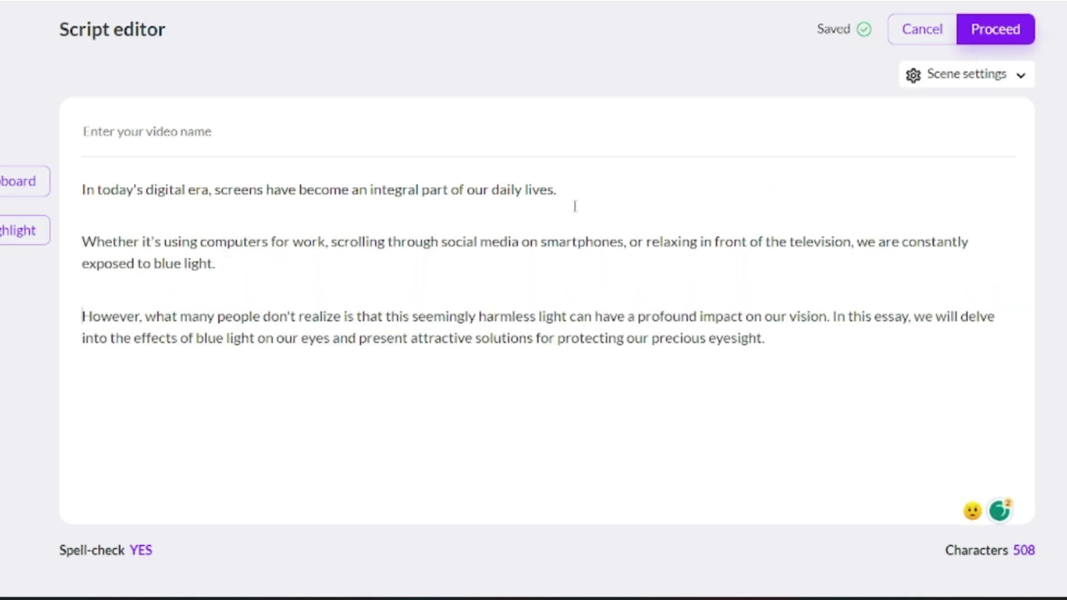
click(631, 241)
key(Return)
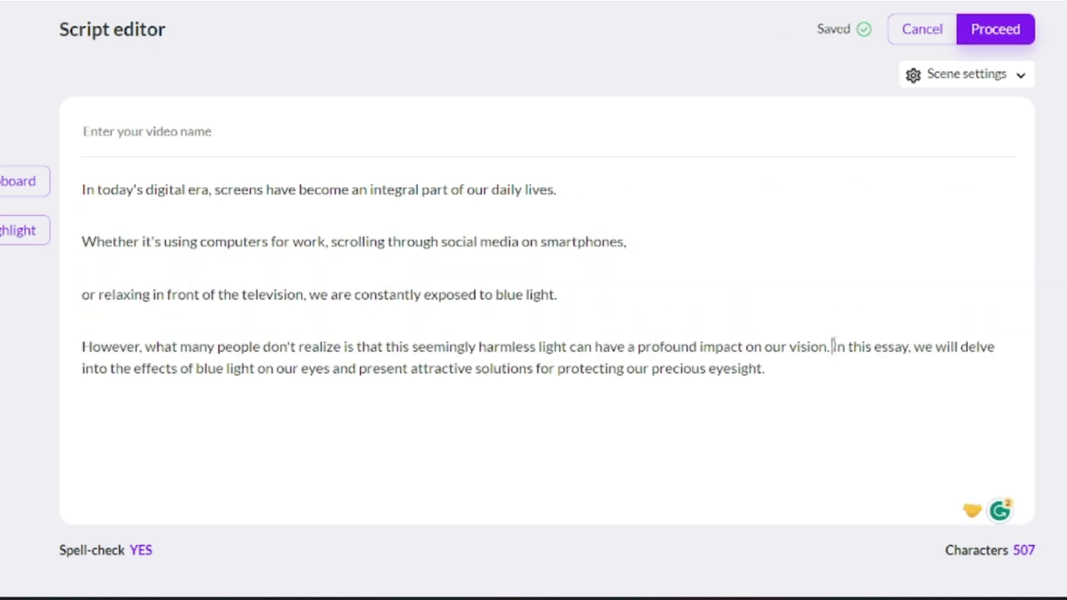
click(833, 347)
key(Return)
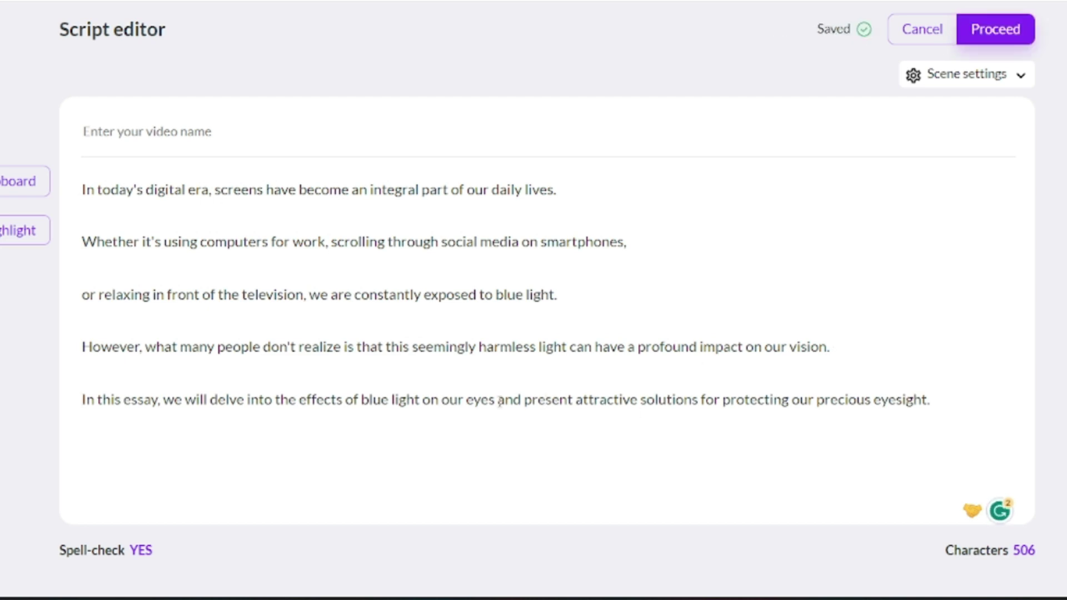
click(569, 346)
key(Return)
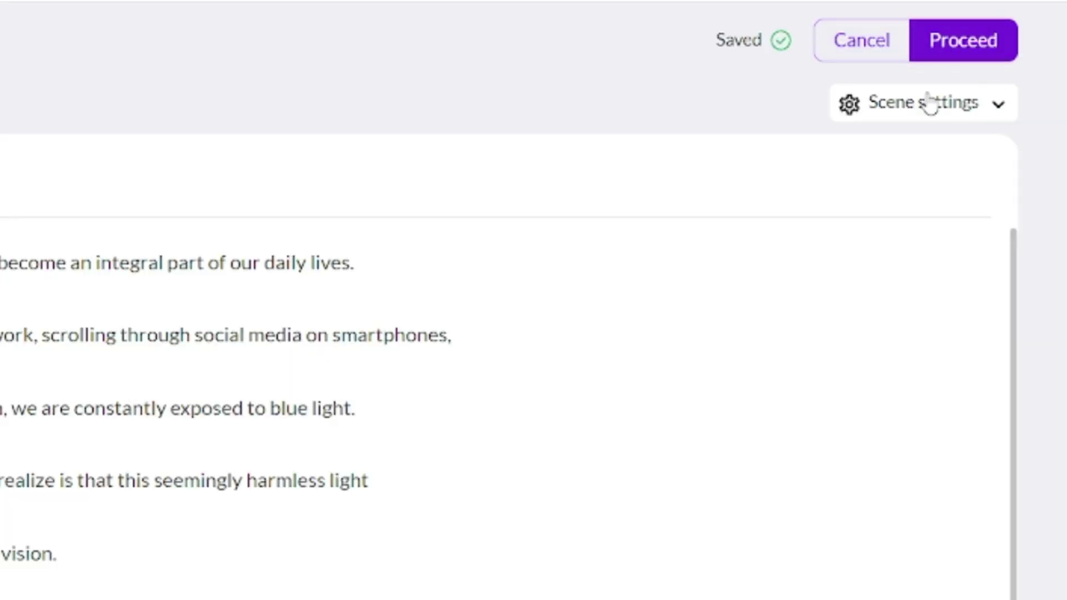
Step: Choose the Dove template and generate the six-scene 'How to protect your eyes' storyboard
click(967, 49)
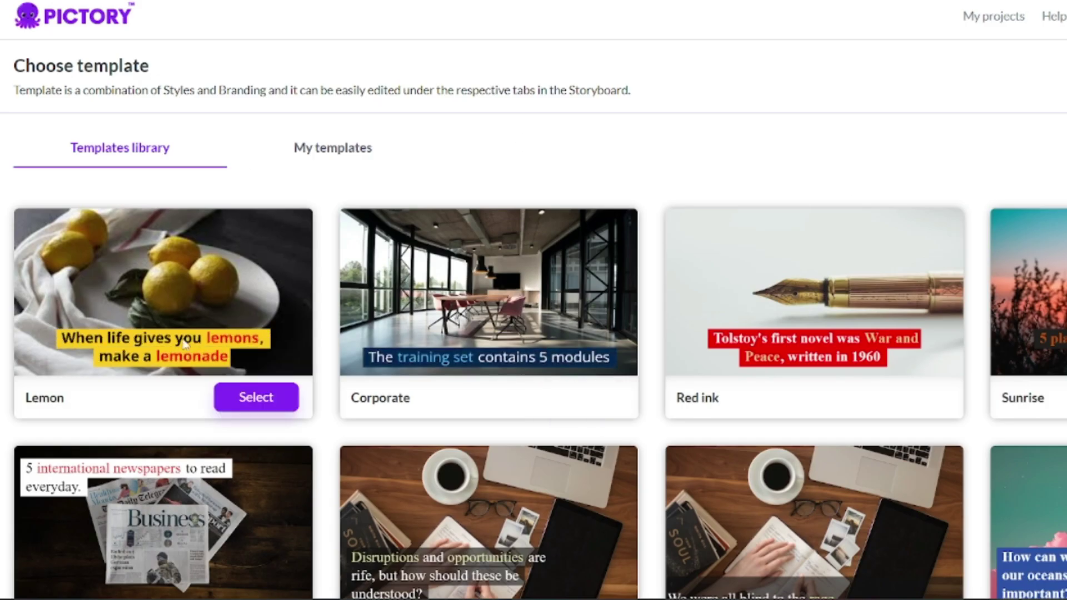
scroll(279, 381, down, 15)
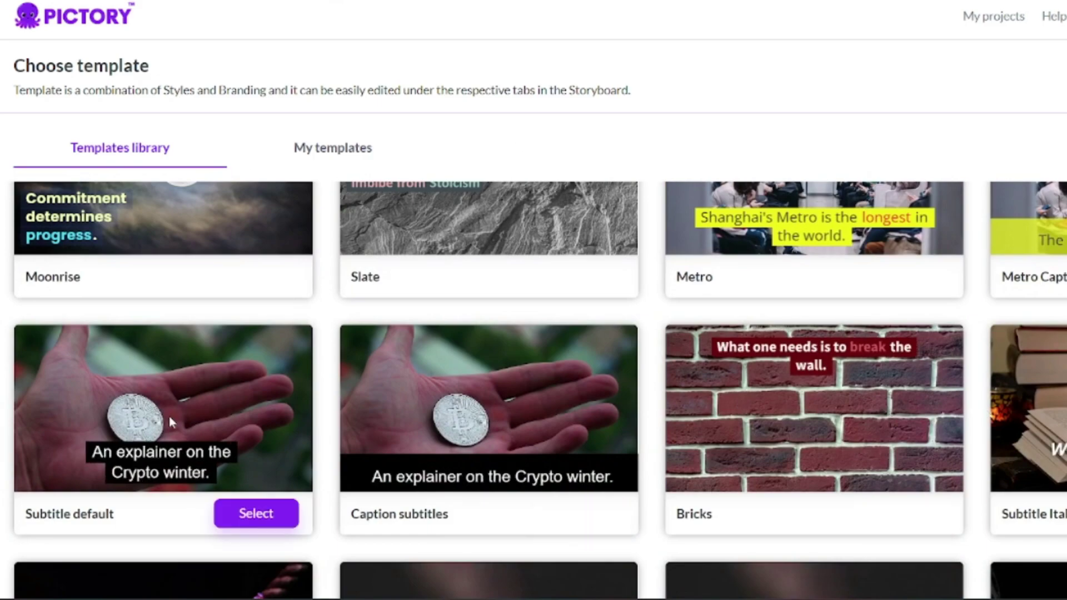
scroll(841, 413, down, 14)
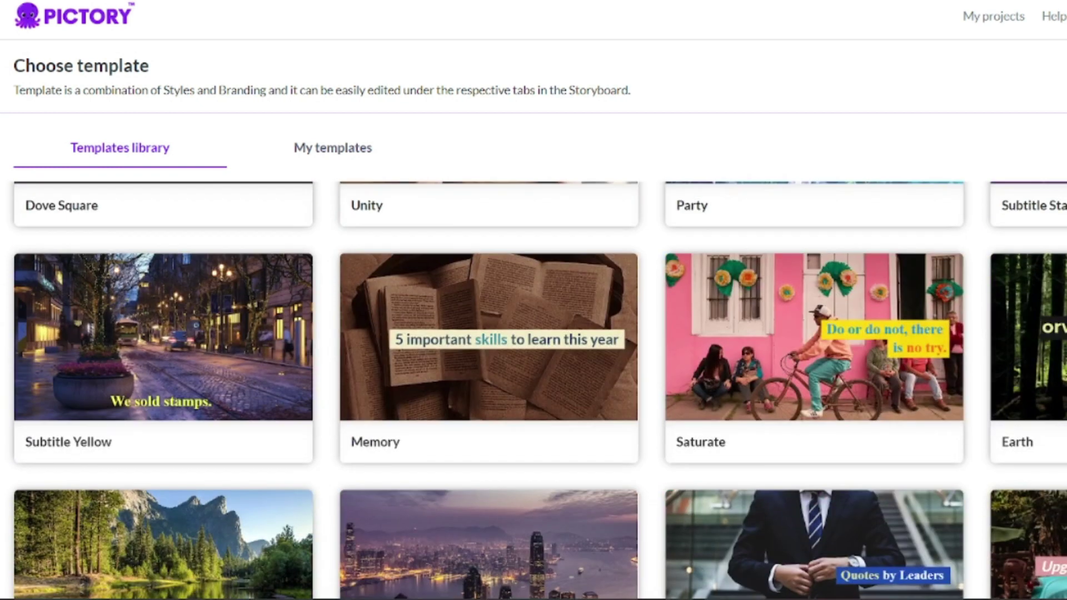
scroll(779, 350, down, 10)
scroll(877, 430, up, 5)
scroll(516, 452, down, 5)
scroll(516, 452, up, 15)
click(600, 426)
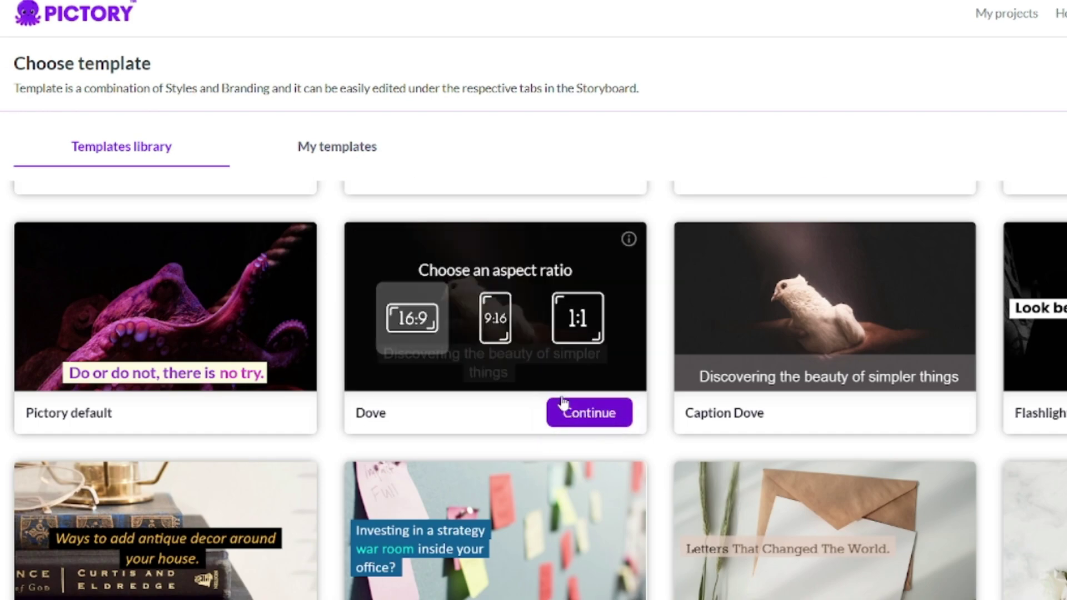
click(588, 414)
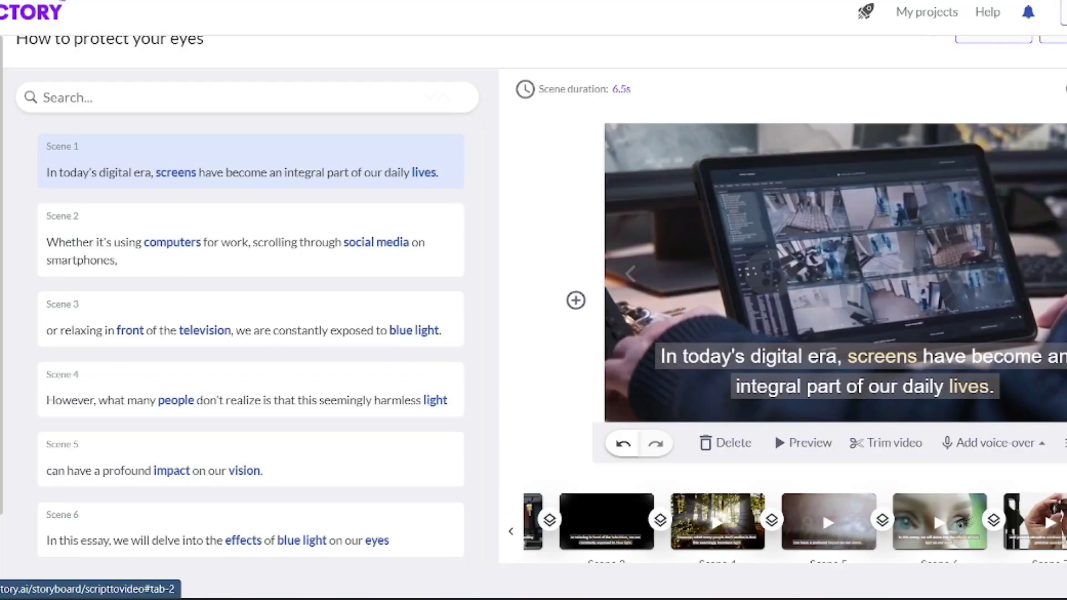
Step: Search the stock visuals for 'screens' and apply a screens clip to Scene 1
click(54, 149)
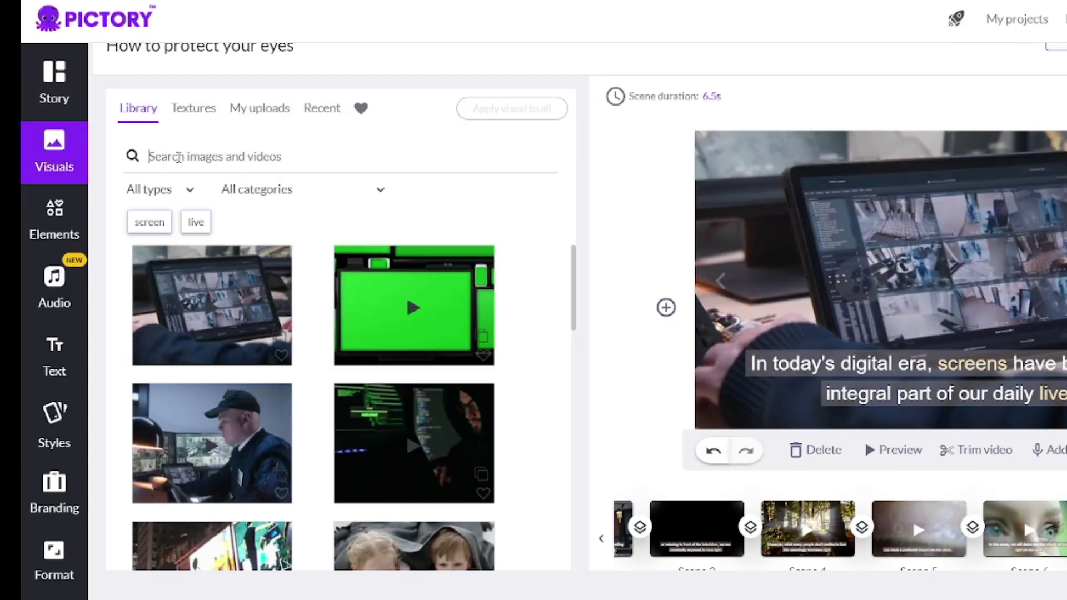
text(screens)
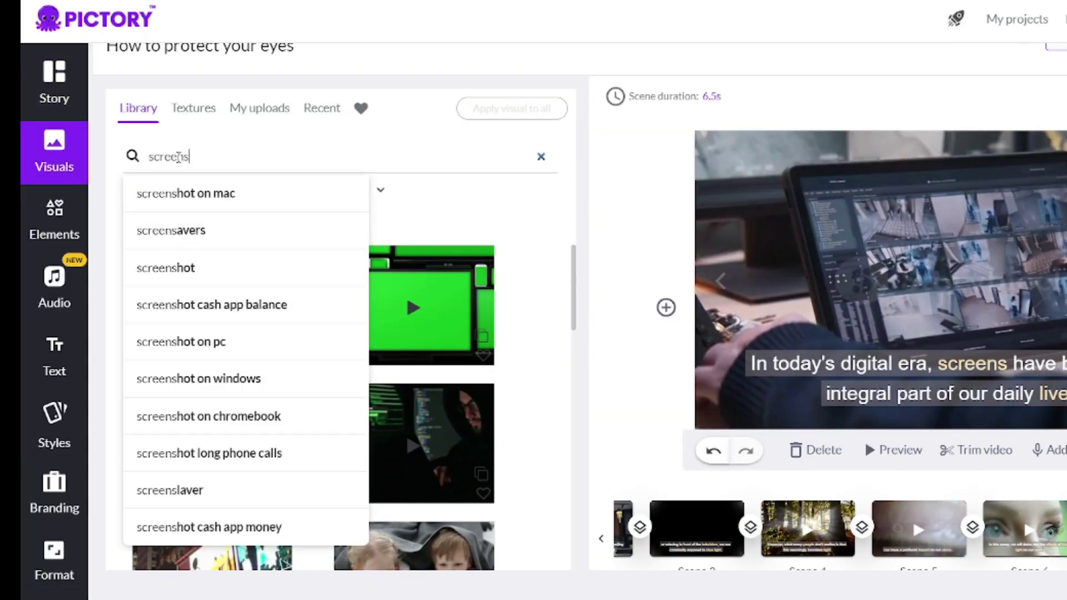
key(Return)
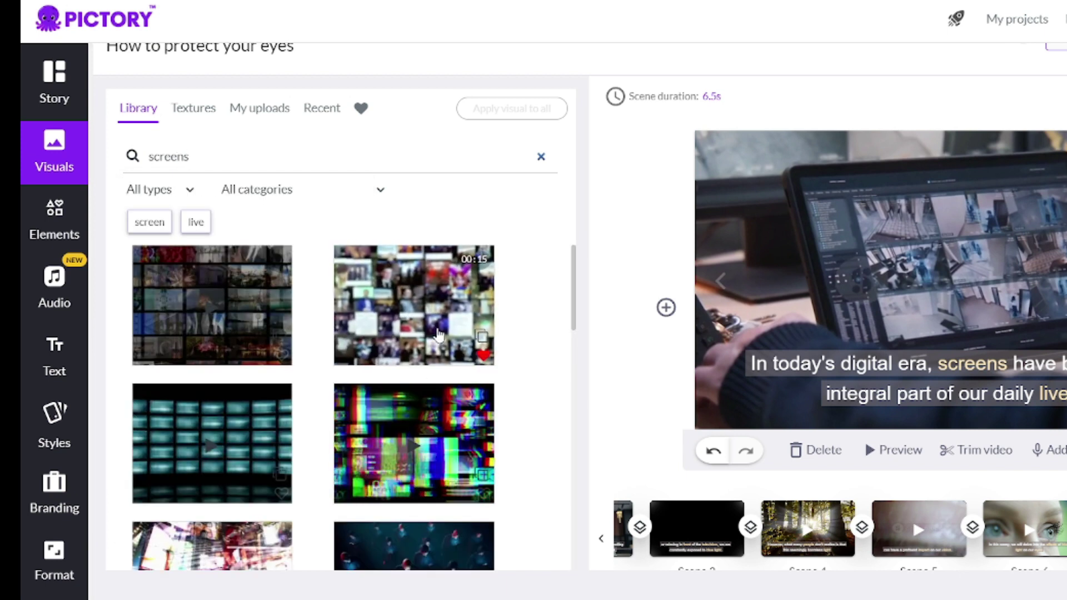
click(431, 325)
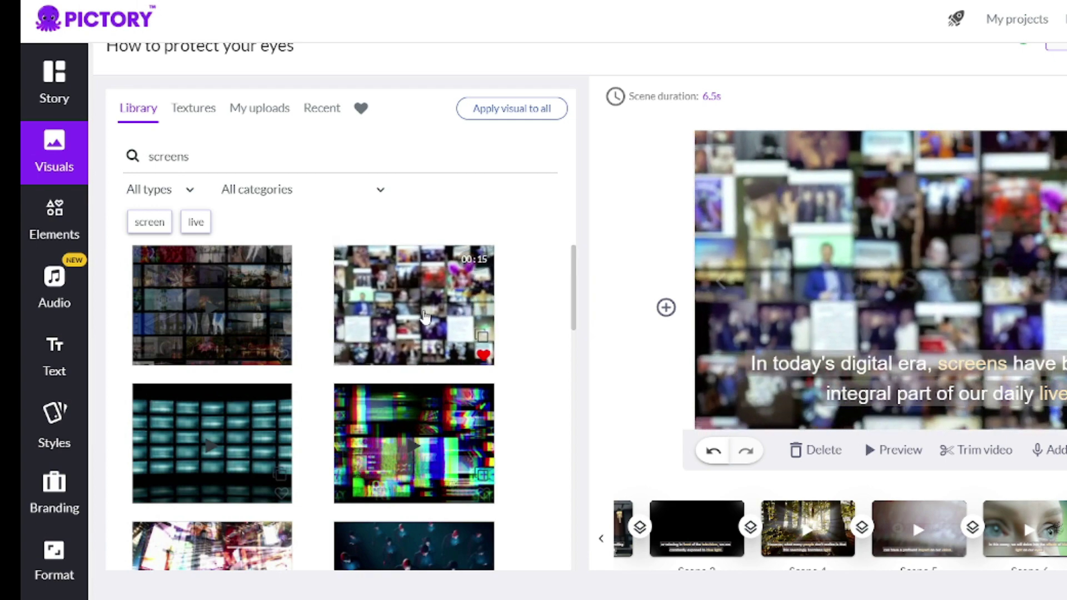
click(242, 311)
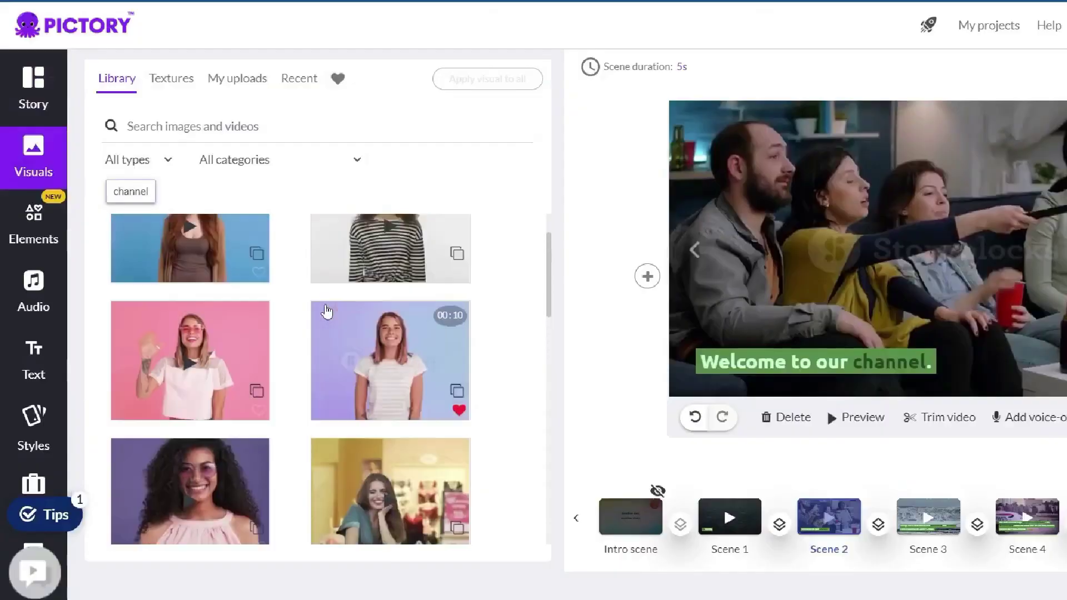
scroll(327, 311, down, 6)
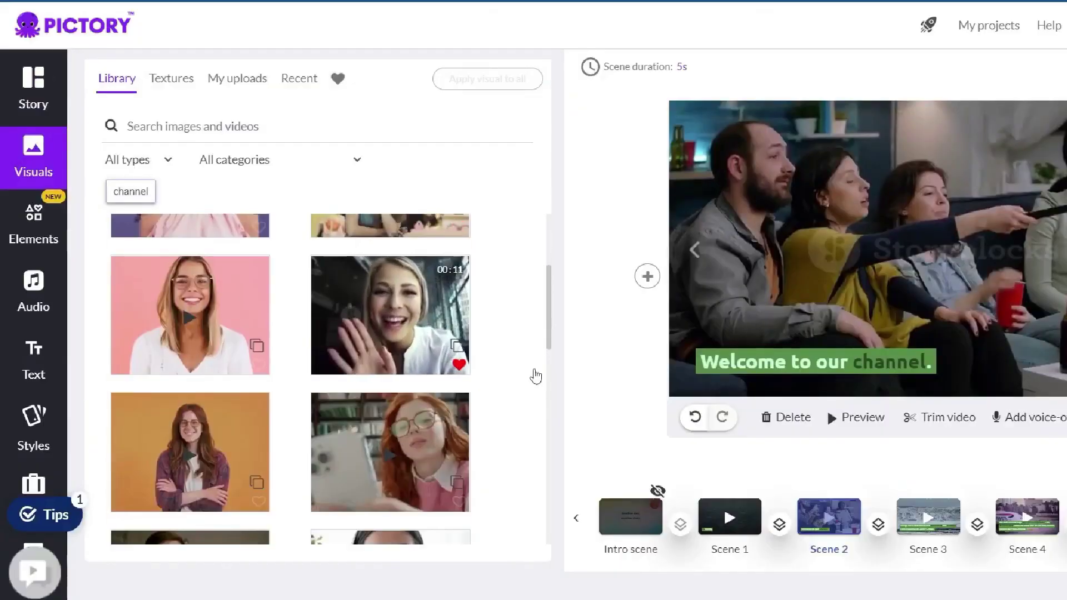
Step: Use the waving woman stock clip for the scene
click(348, 289)
scroll(349, 289, down, 3)
scroll(867, 420, down, 1)
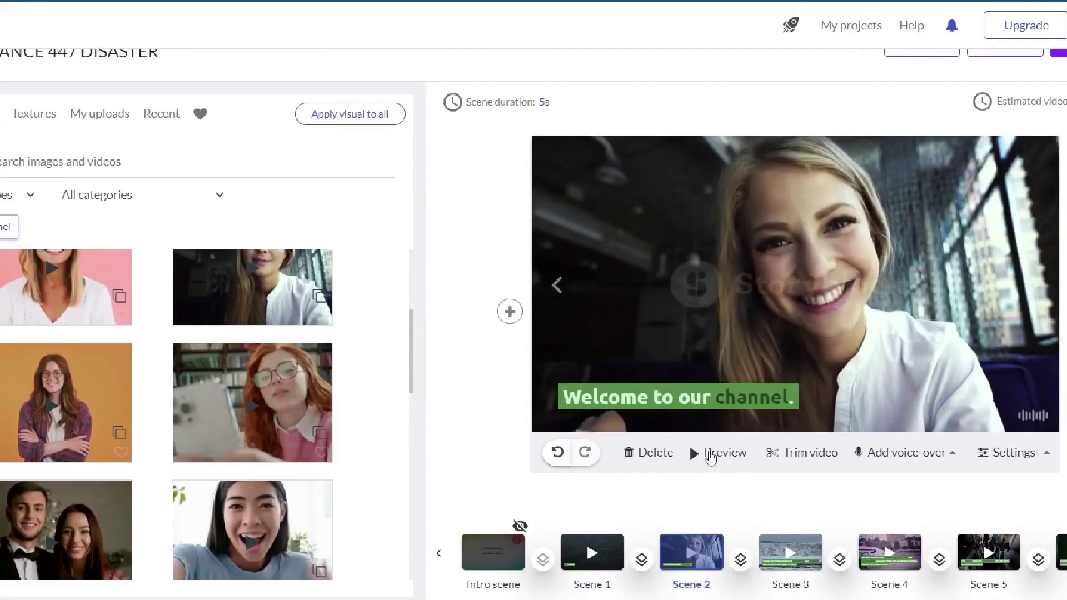
scroll(711, 456, down, 1)
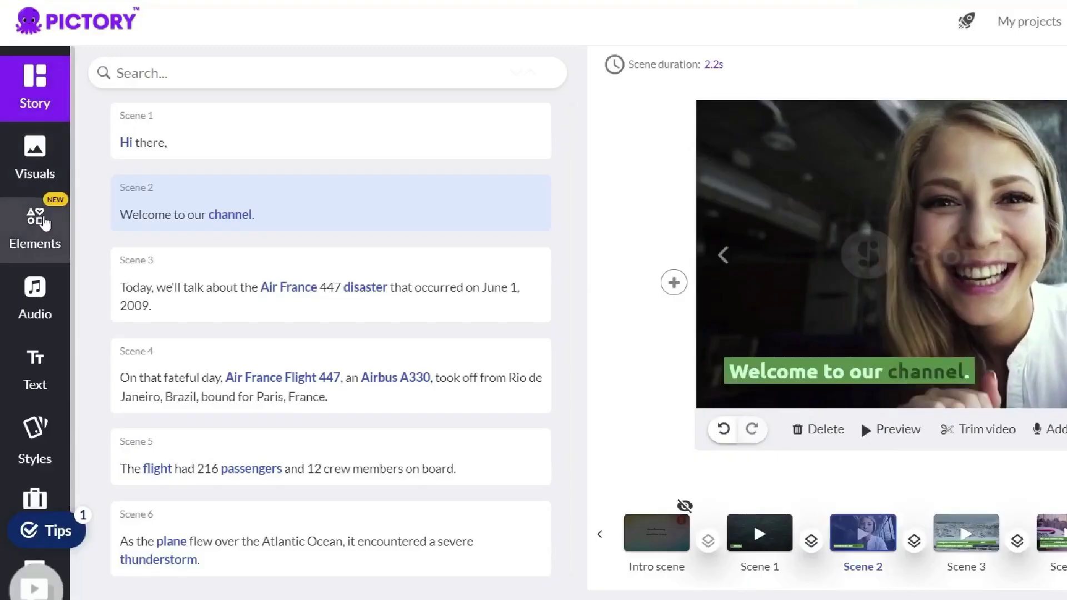
Step: Browse the Stickers, GIFs and Emojis elements, then view the background music tracks
click(39, 221)
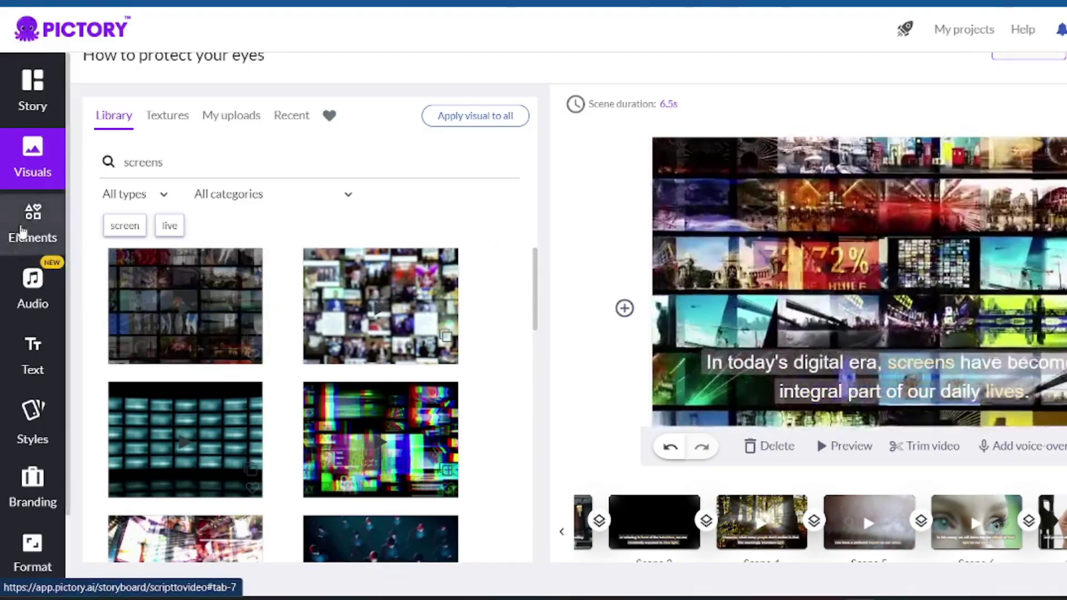
click(21, 230)
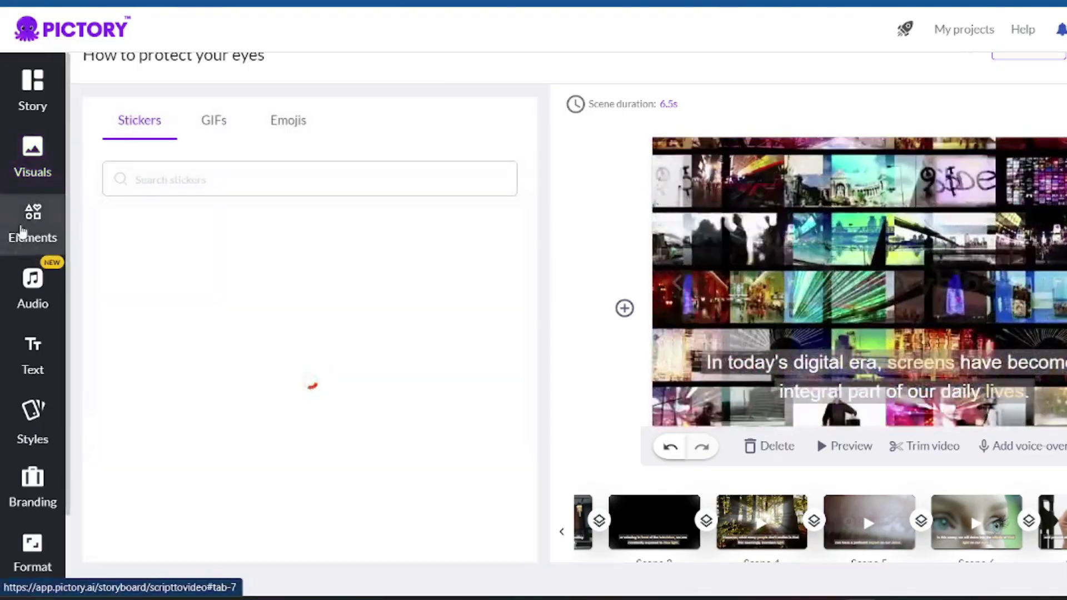
scroll(223, 278, down, 5)
click(224, 117)
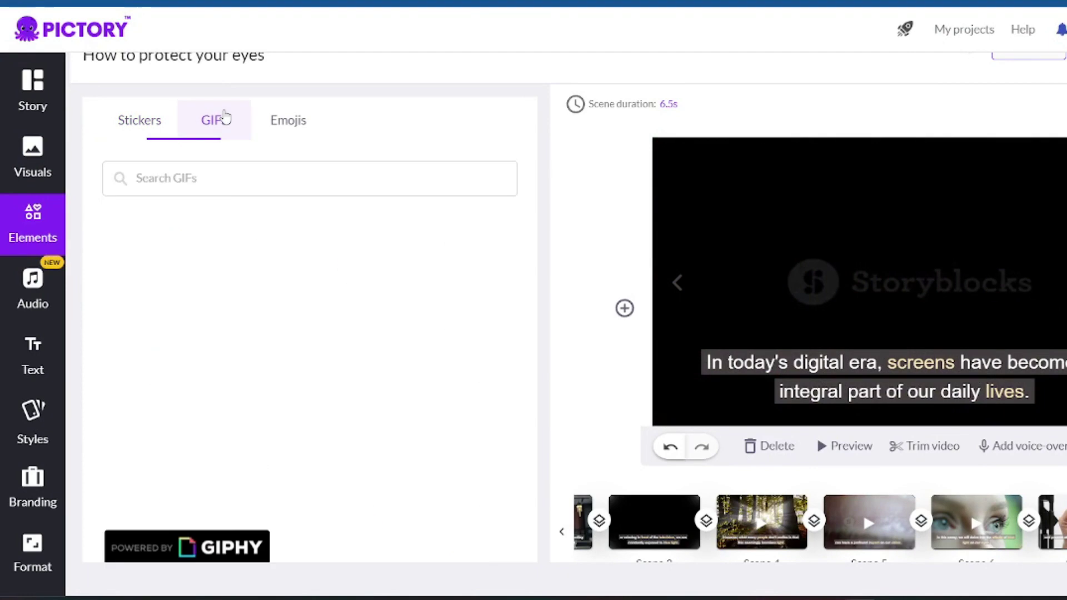
scroll(352, 350, down, 10)
scroll(351, 350, down, 2)
click(296, 124)
scroll(304, 340, down, 10)
scroll(305, 340, down, 10)
click(34, 300)
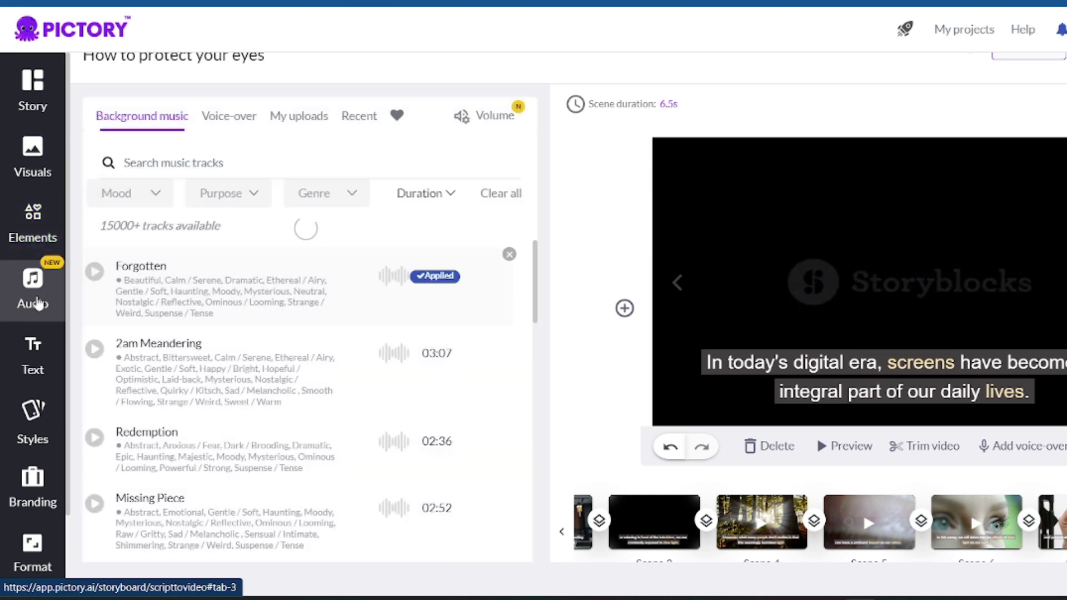
Step: Browse the voice-over voices, try Joanna, then apply Jessica as the narration voice
click(236, 154)
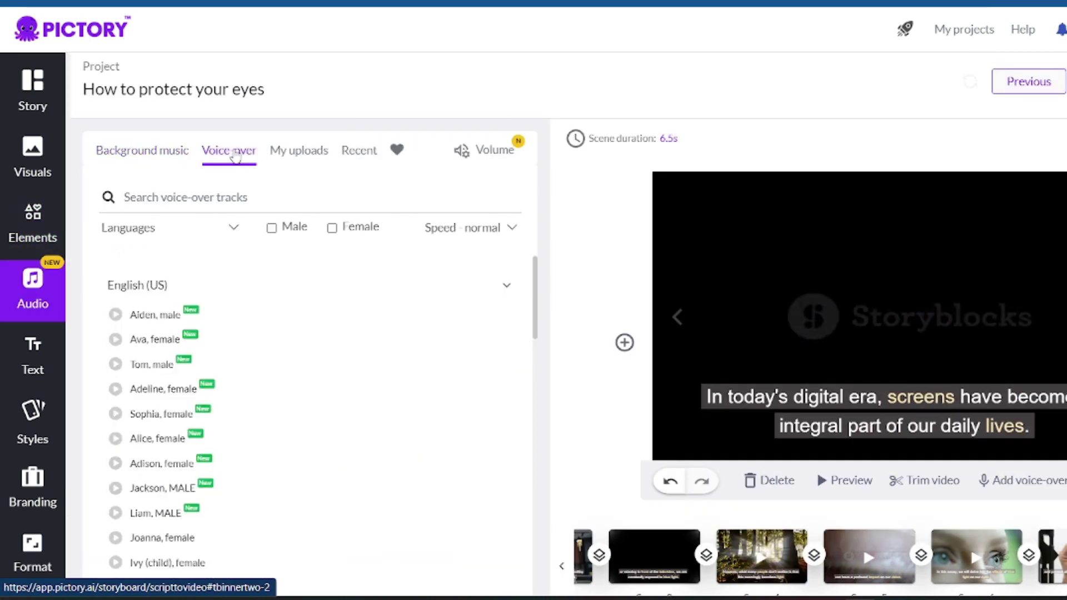
scroll(233, 309, down, 20)
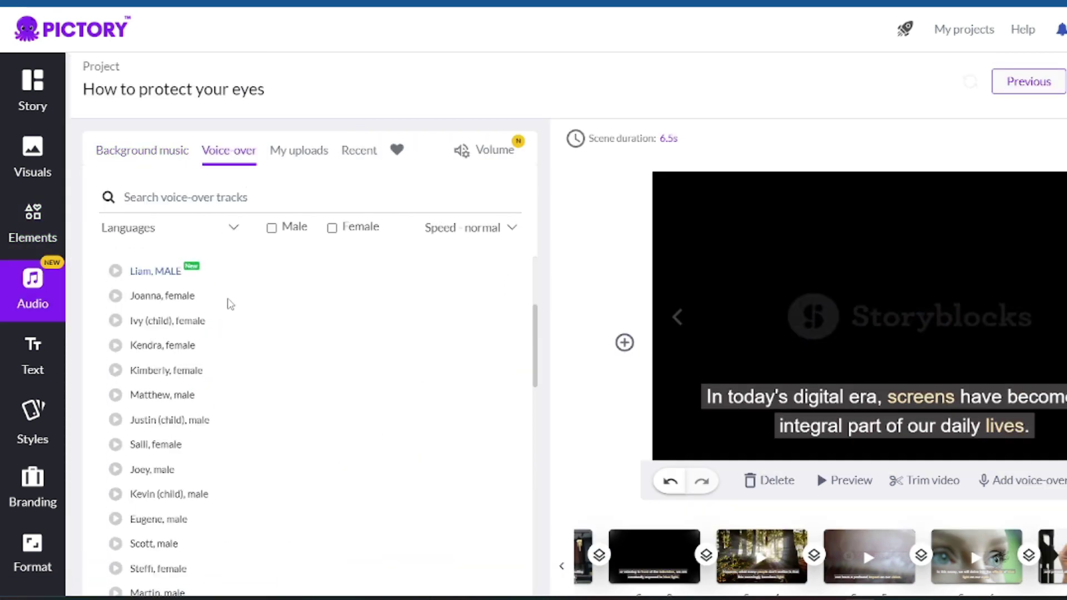
scroll(231, 303, down, 7)
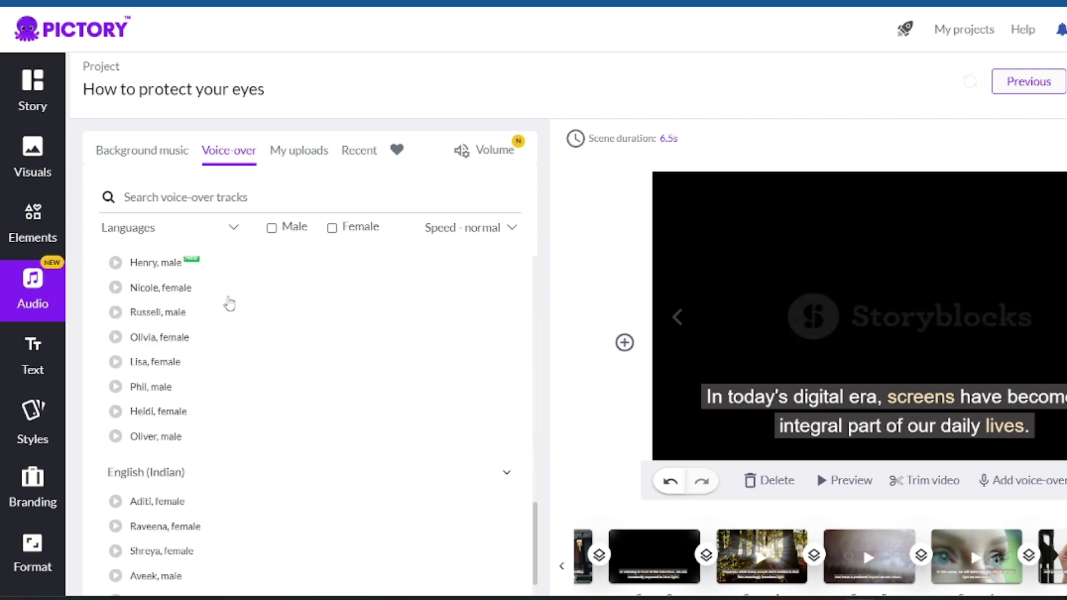
scroll(231, 303, up, 20)
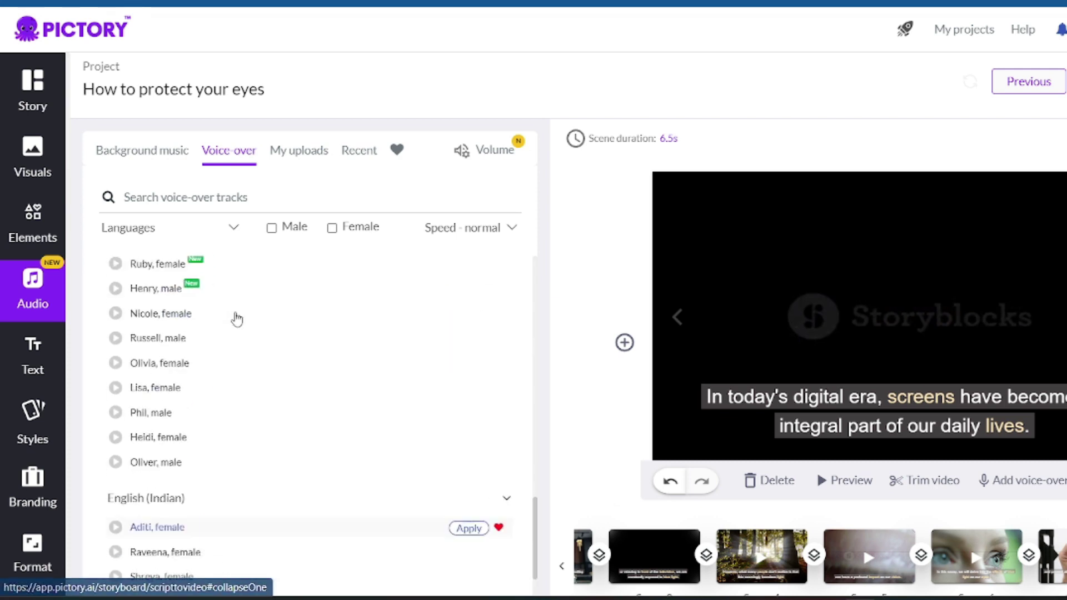
scroll(235, 306, up, 8)
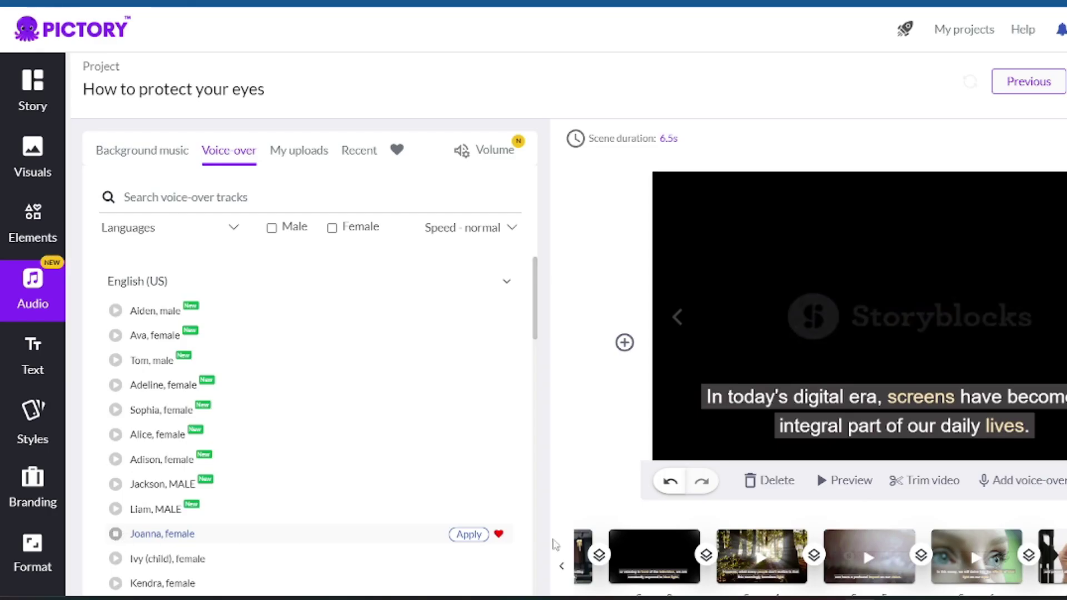
click(467, 535)
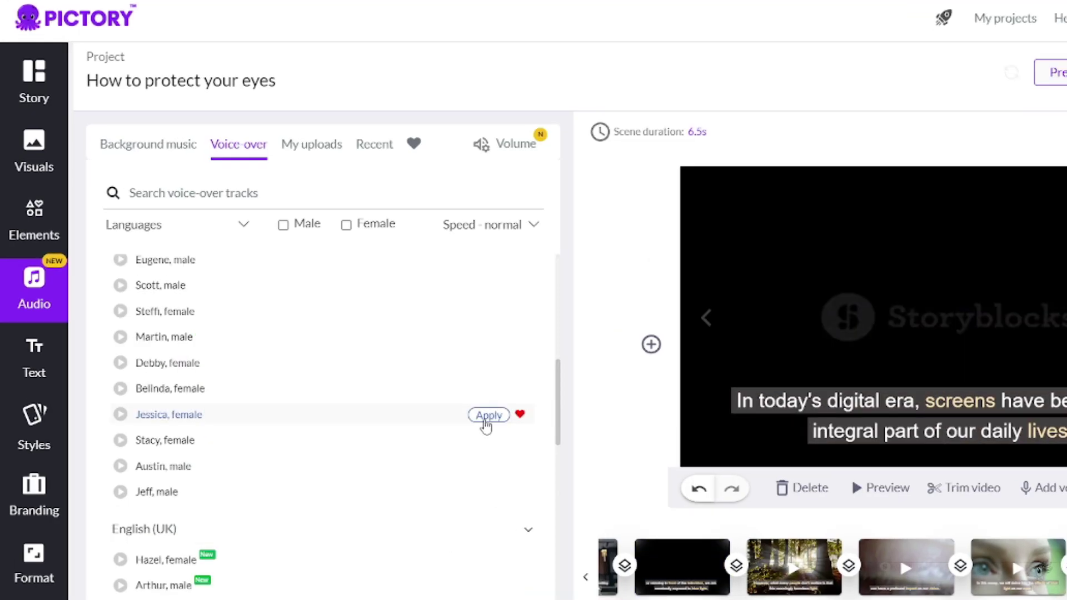
click(484, 424)
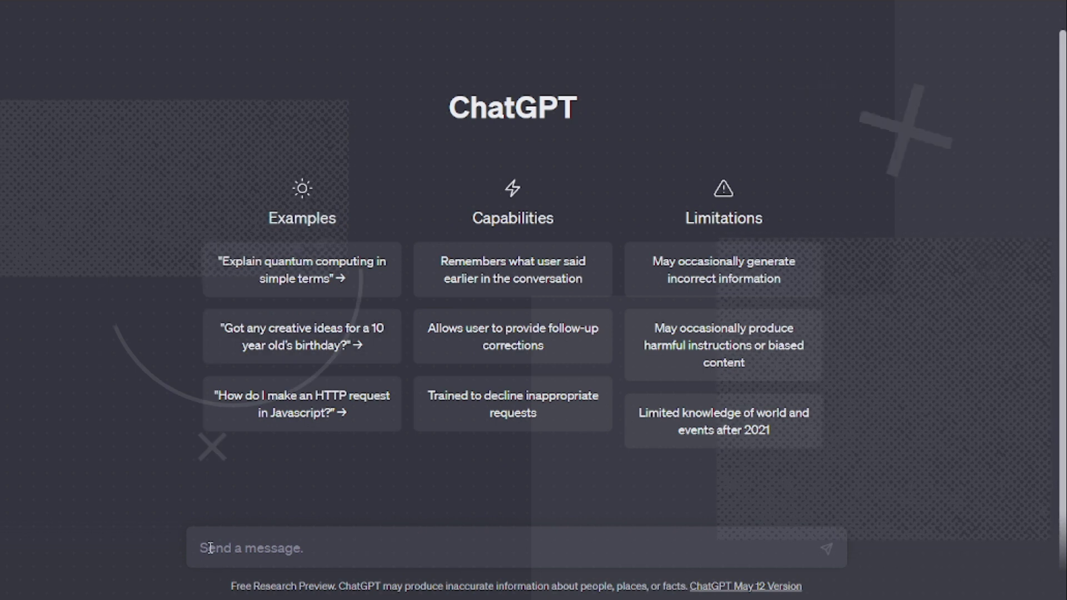
Step: Ask ChatGPT for a blue-light YouTube description and 30 keywords, then paste the new video title
text(give me a description for a youtube video about "the impact blue light has on the eyes. how to protect your eyes")
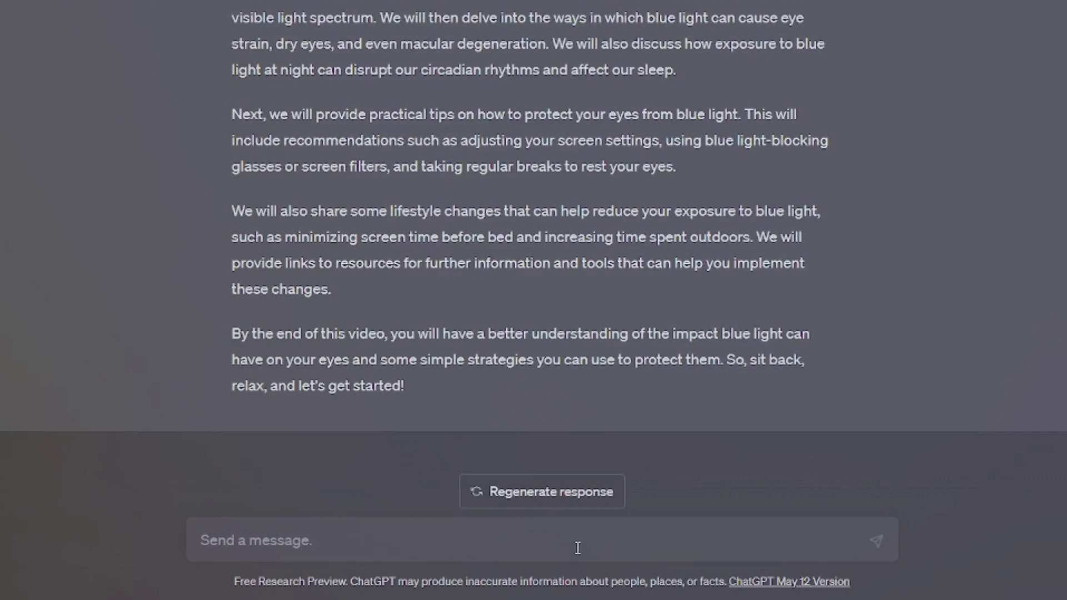
click(574, 537)
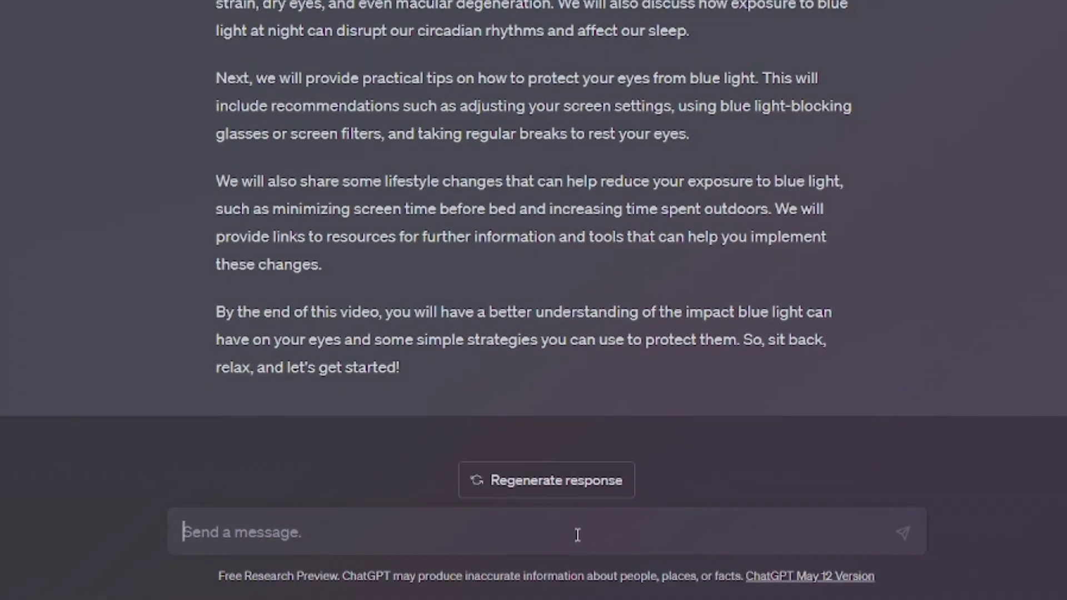
text(give me 30 keywords to use in the description of a video on youtube with the title: "The Impact of Blue Light on Your Vision. How to Protect Your eyes.)
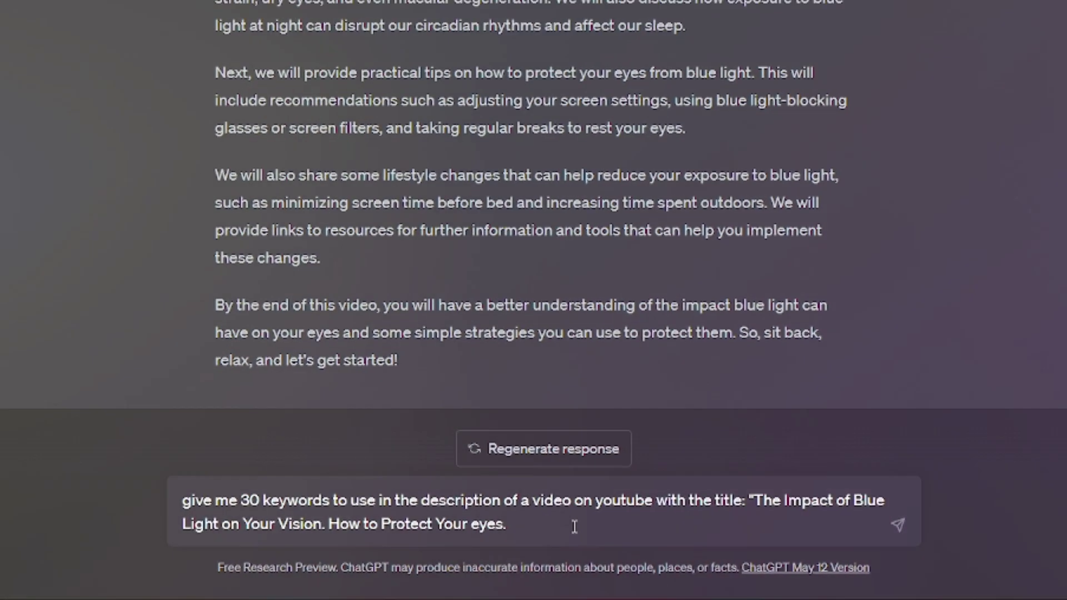
key(Return)
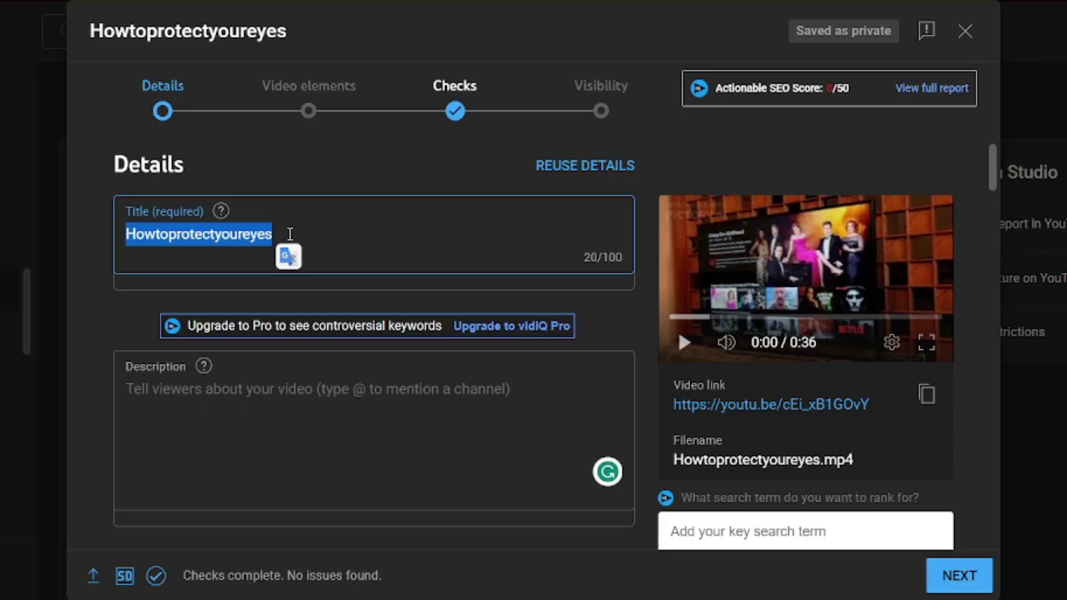
text(The Impact of Blue Light on Your Vision. How to Protect Your eyes.)
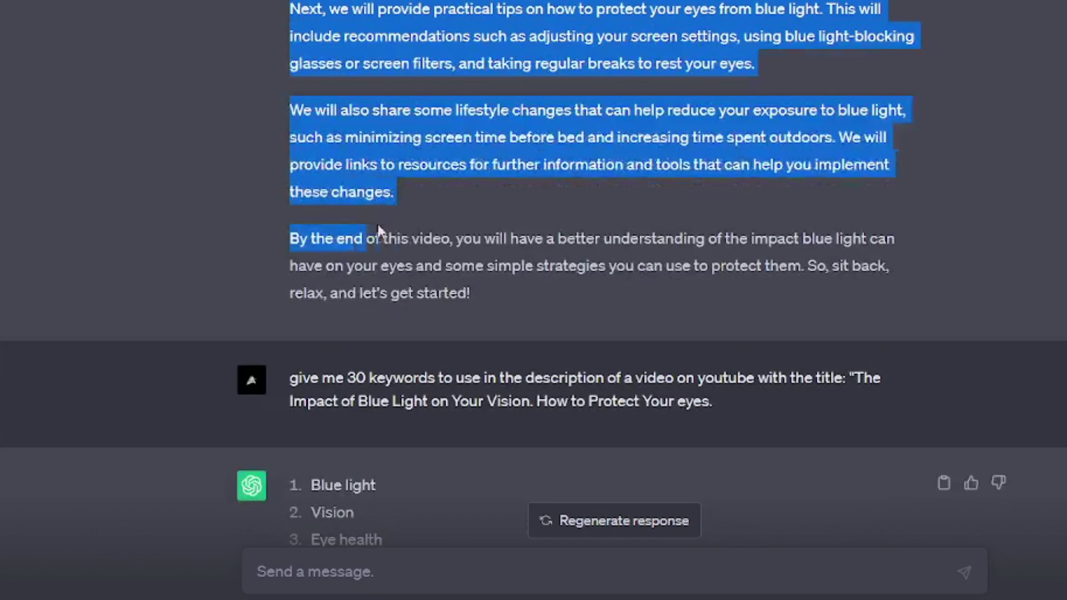
Step: Copy the ChatGPT-generated description into the video's Description field
drag(240, 239, 478, 292)
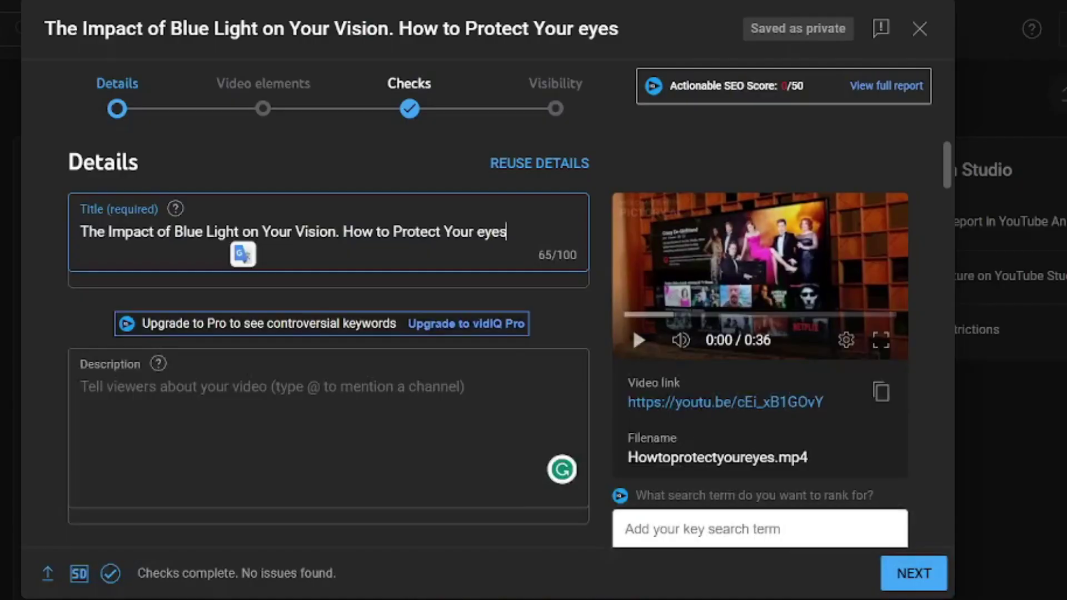
click(179, 390)
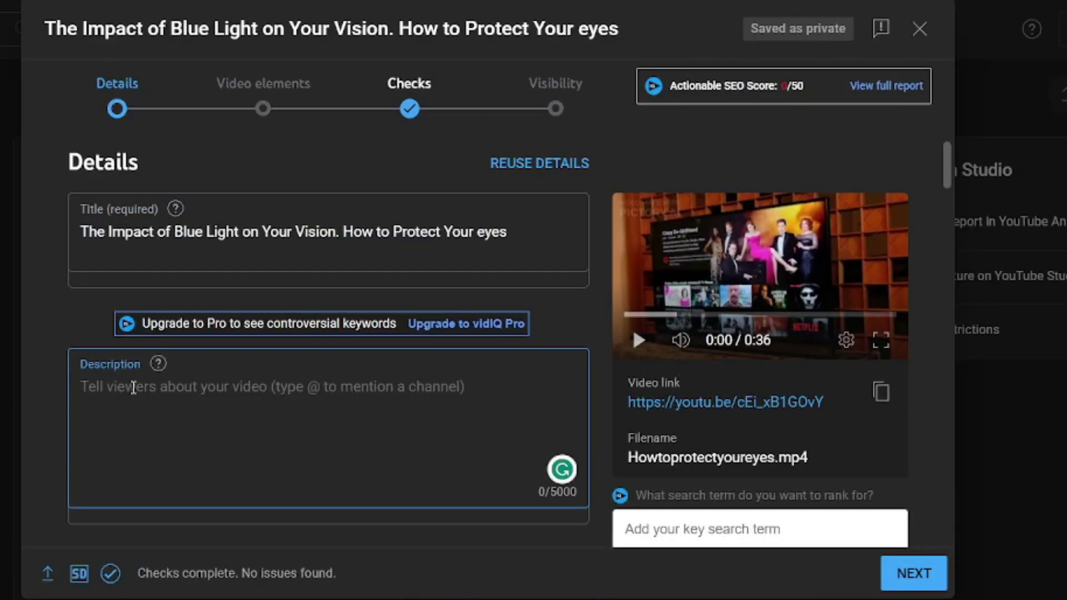
key(ctrl+v)
Step: Upload the PROTECT YOUR EYES image as the custom thumbnail
click(135, 428)
click(71, 167)
click(328, 279)
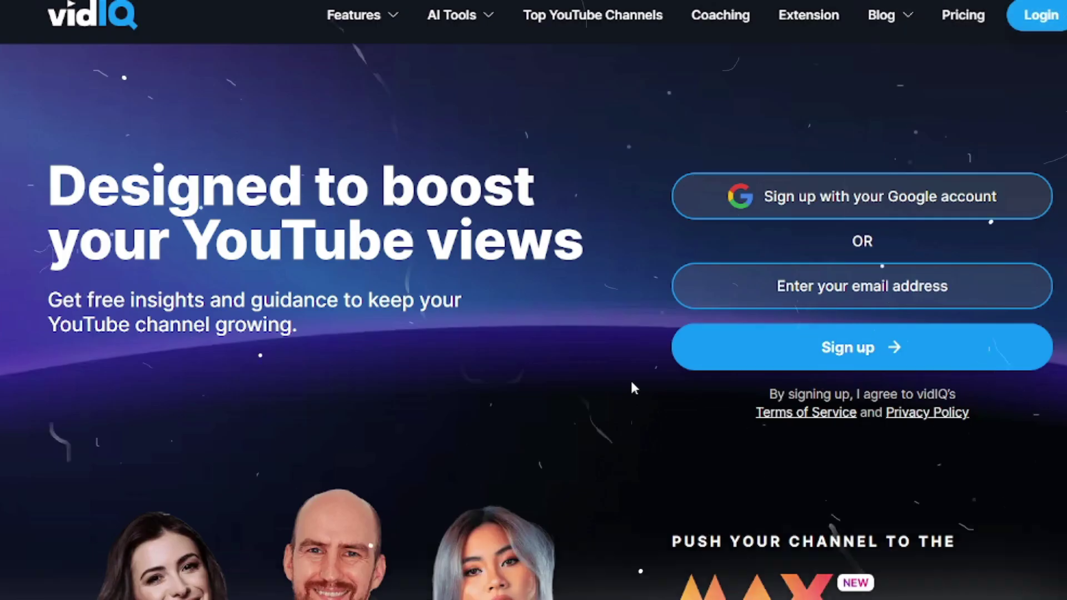
scroll(630, 378, down, 10)
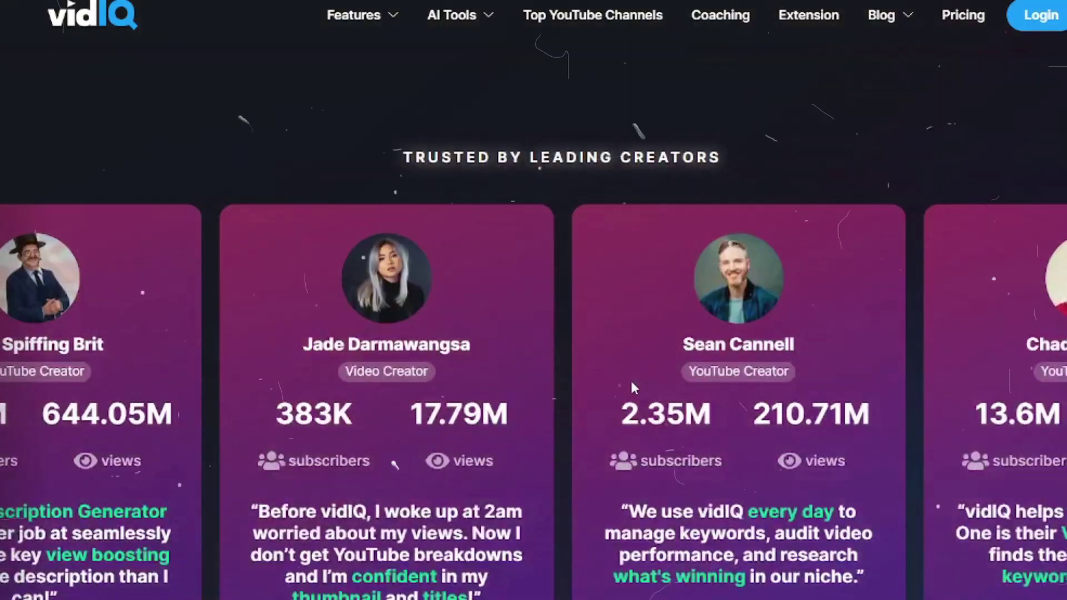
scroll(632, 388, down, 15)
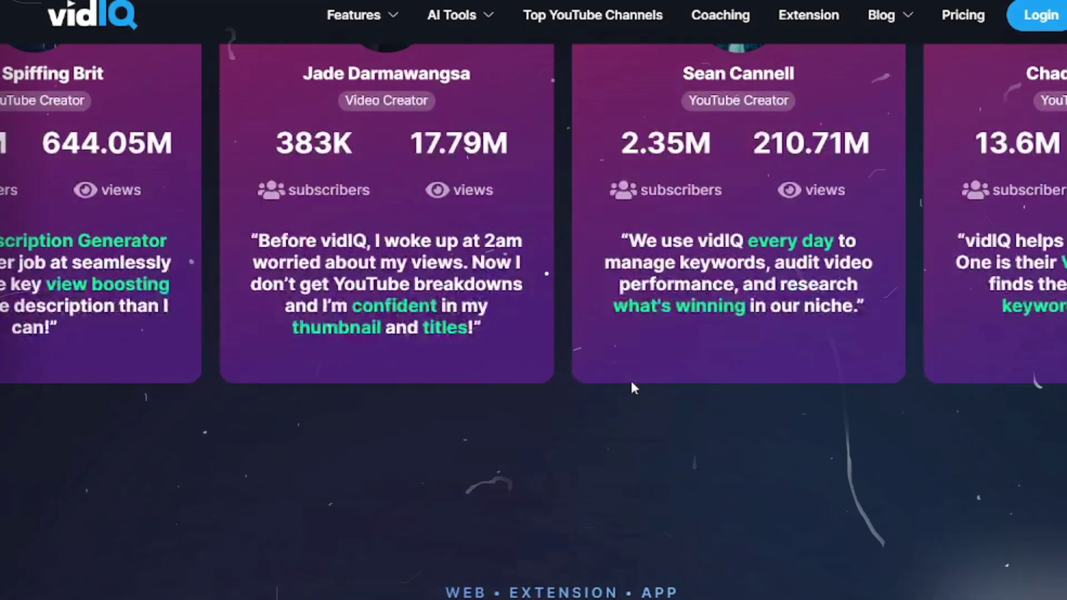
scroll(632, 387, down, 15)
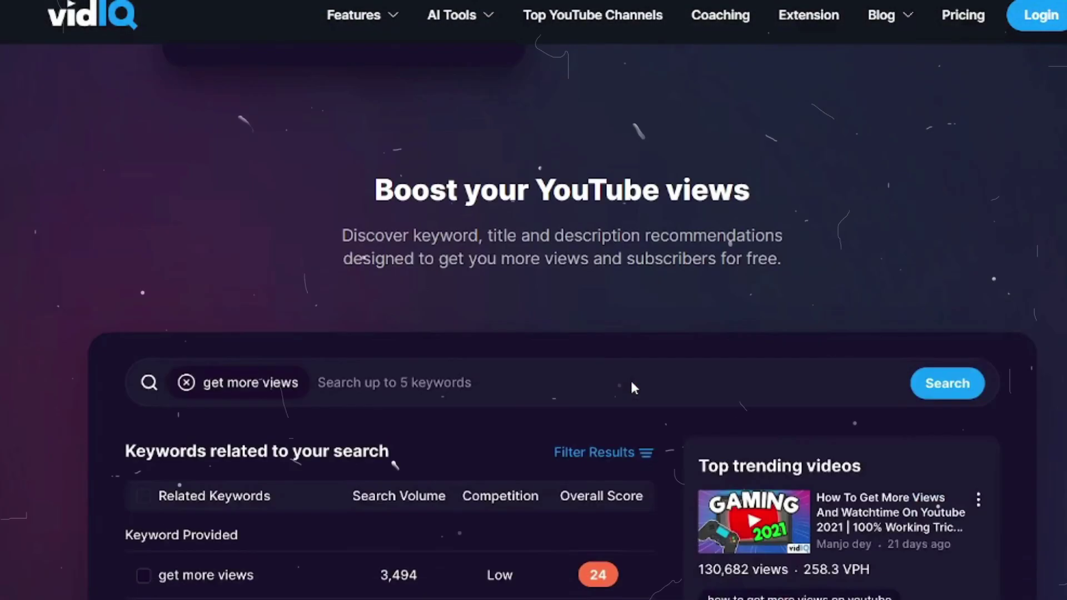
scroll(632, 387, up, 3)
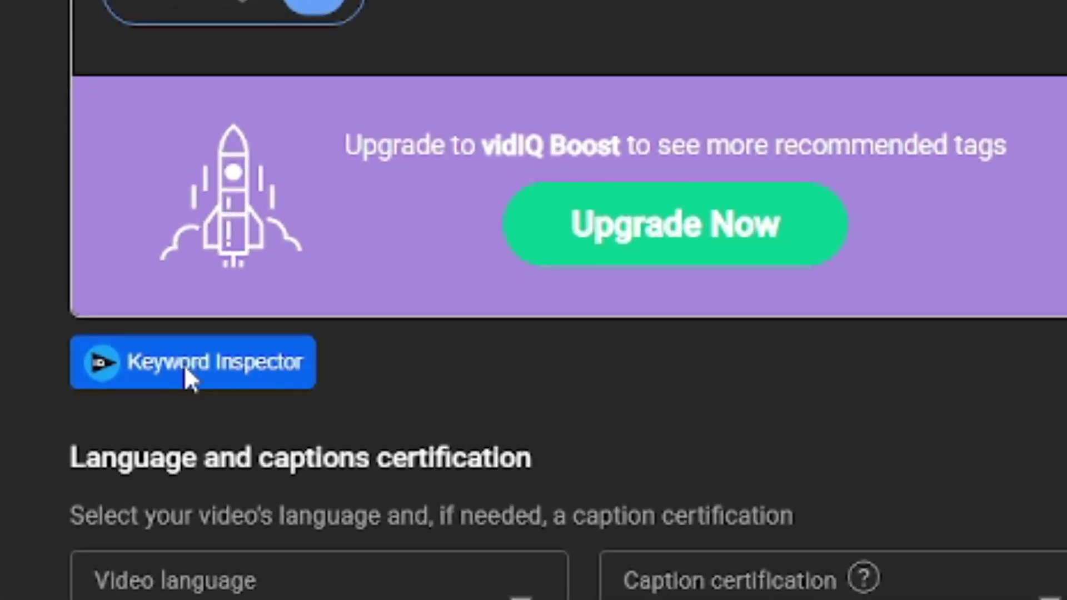
Step: Search 'Blue light' in vidIQ's Keyword Inspector, copied from the ChatGPT keyword list
click(185, 368)
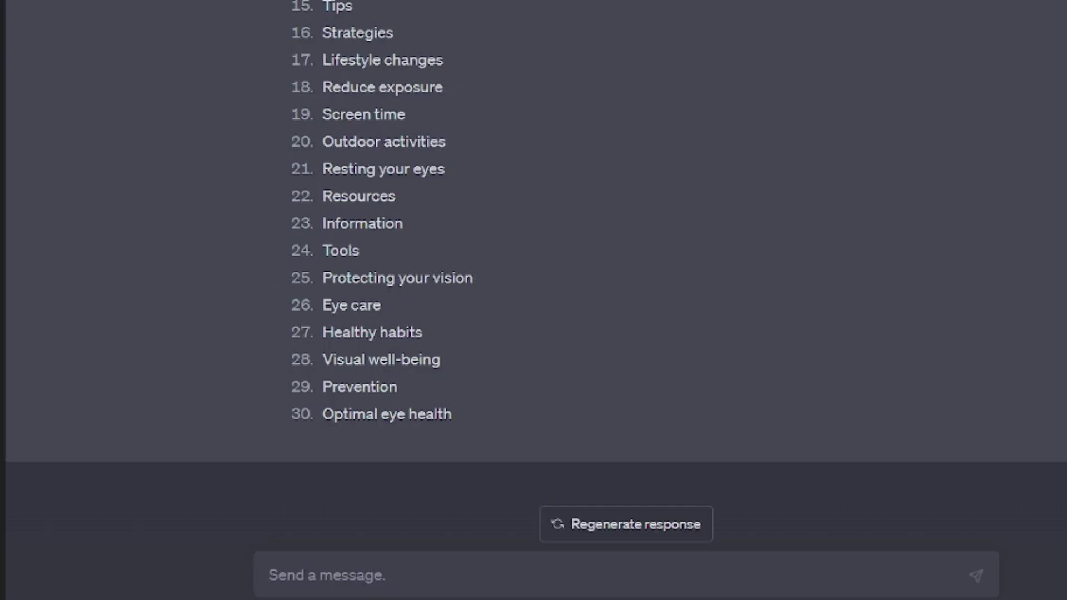
scroll(372, 117, up, 7)
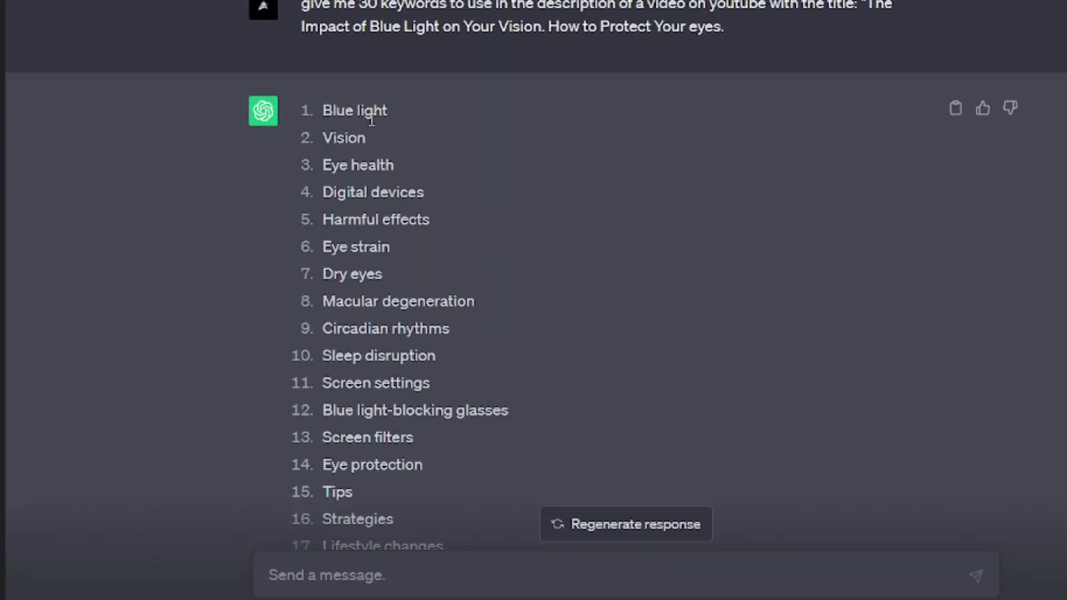
drag(321, 111, 389, 112)
key(ctrl+c)
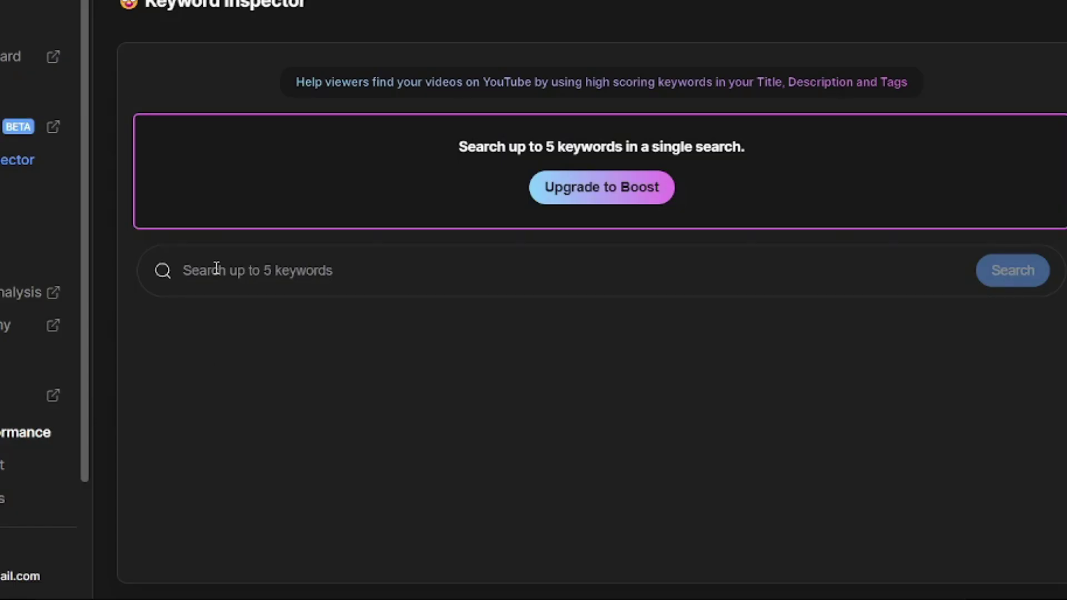
click(216, 268)
key(ctrl+v)
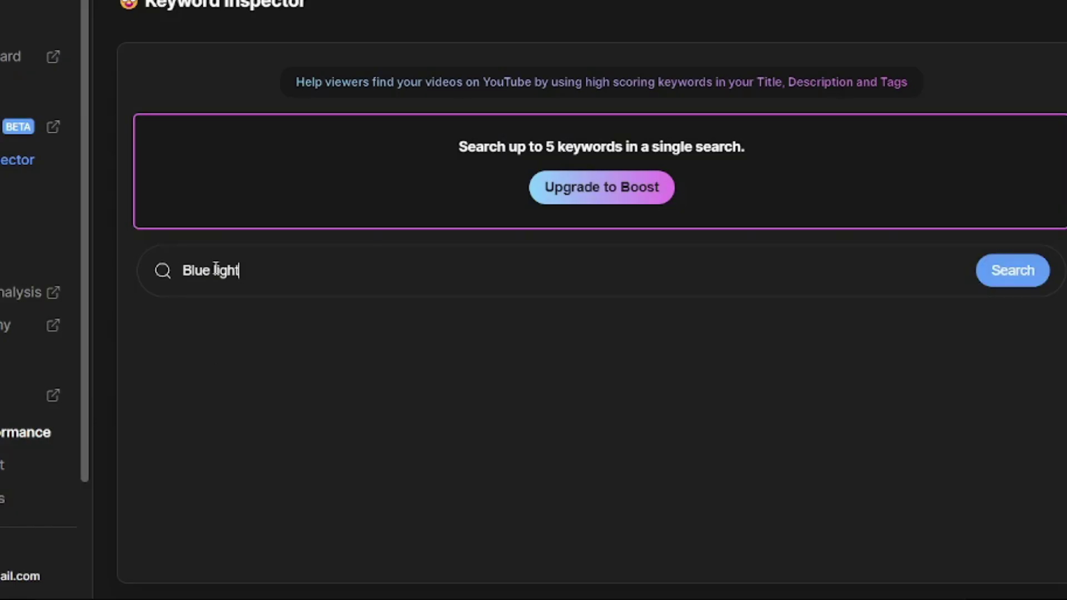
key(Return)
Step: Add 'blue light' from the results to the video's keywords
scroll(248, 339, down, 2)
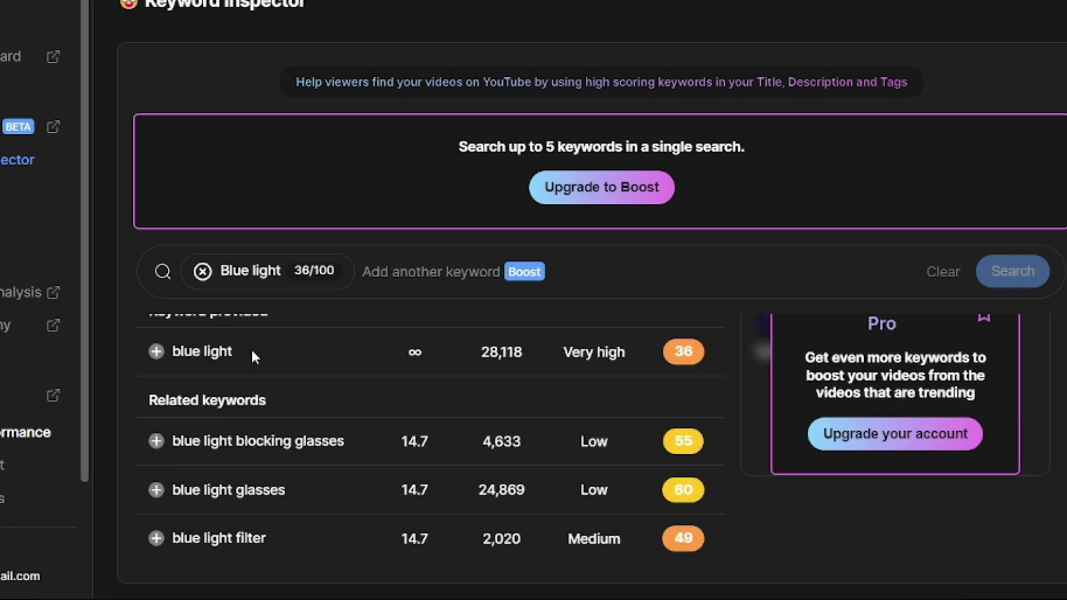
click(156, 352)
scroll(722, 447, down, 2)
scroll(667, 461, up, 3)
scroll(548, 476, down, 1)
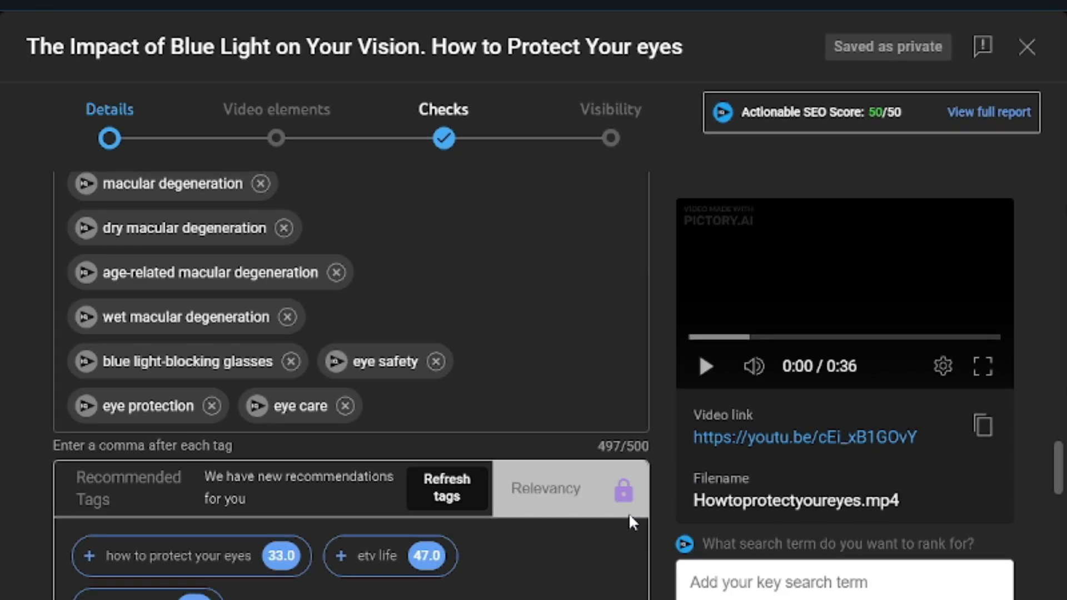
Step: Scroll down through the upload's Details page to review the tags
scroll(630, 517, down, 5)
scroll(630, 522, down, 1)
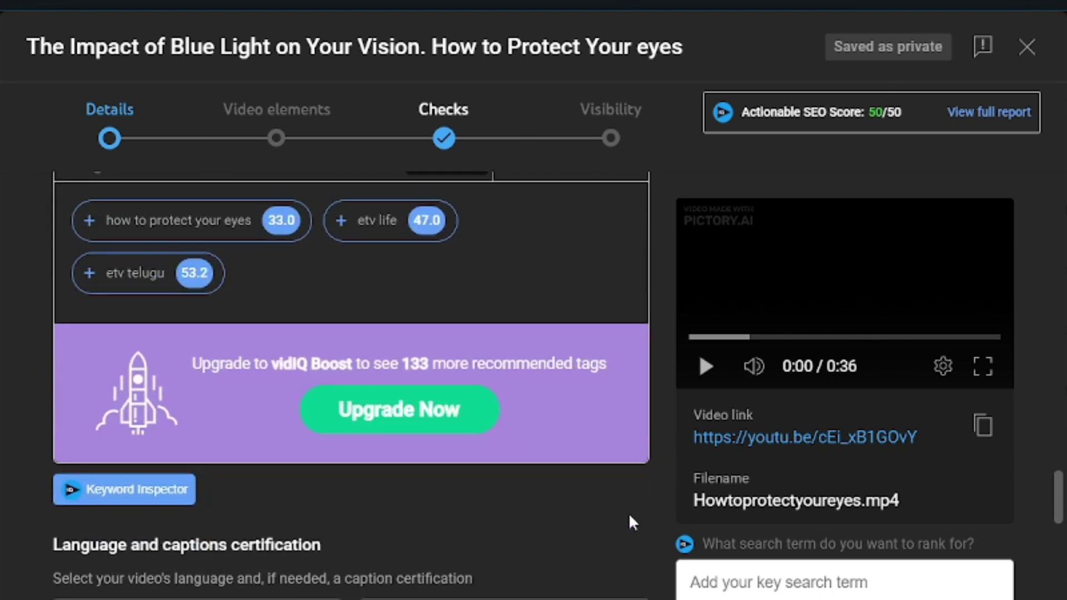
scroll(630, 522, down, 4)
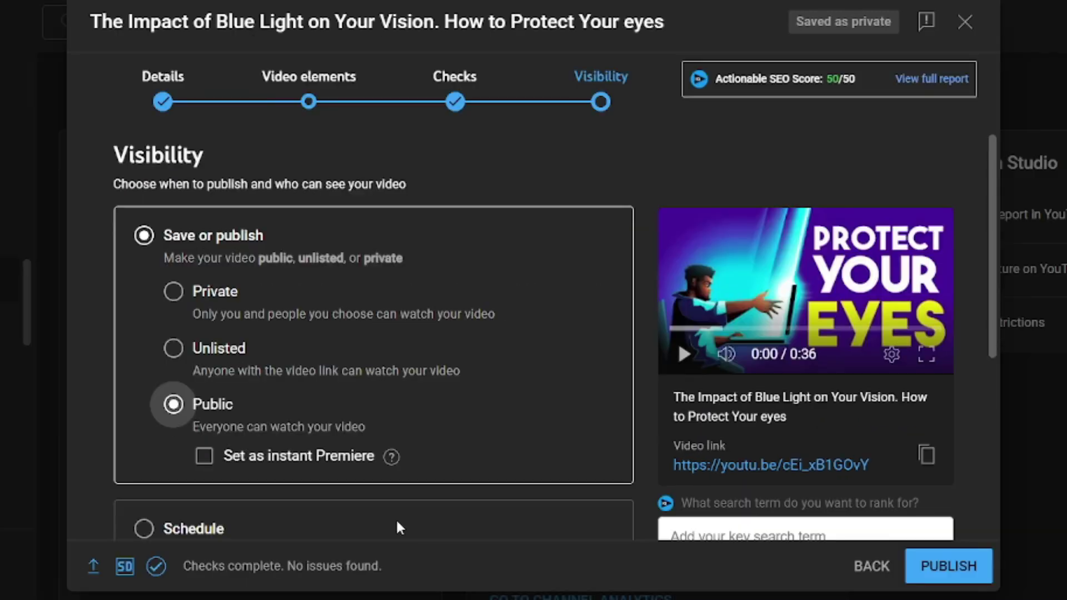